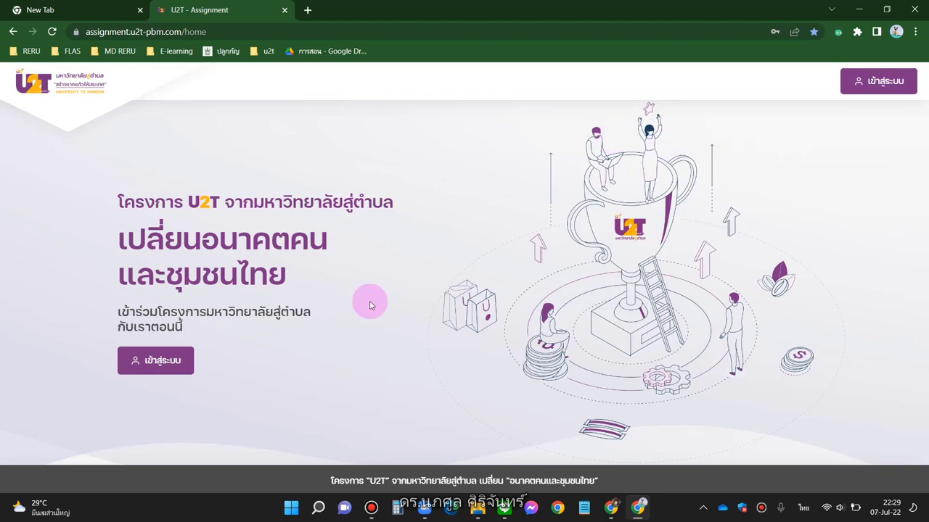
Step: Open the login page and sign in with the already filled-in e-mail and password
left_click(133, 363)
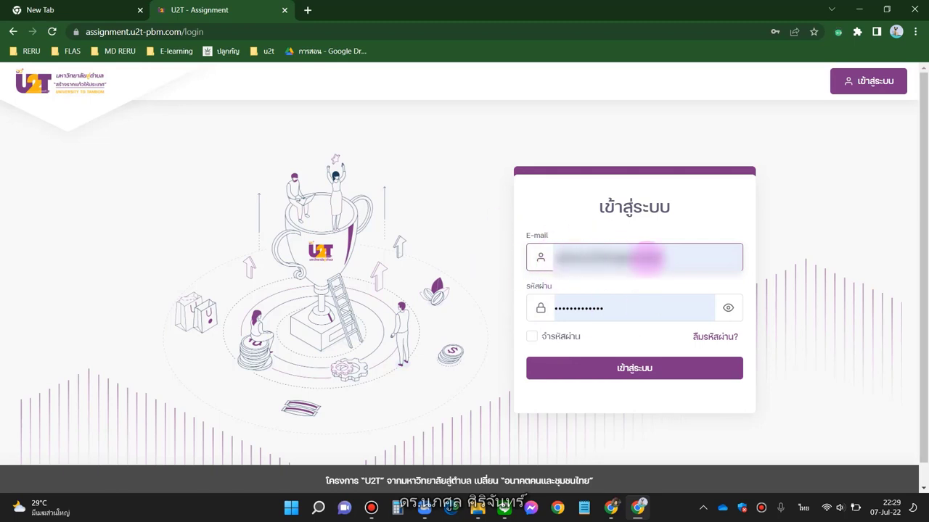
left_click(590, 381)
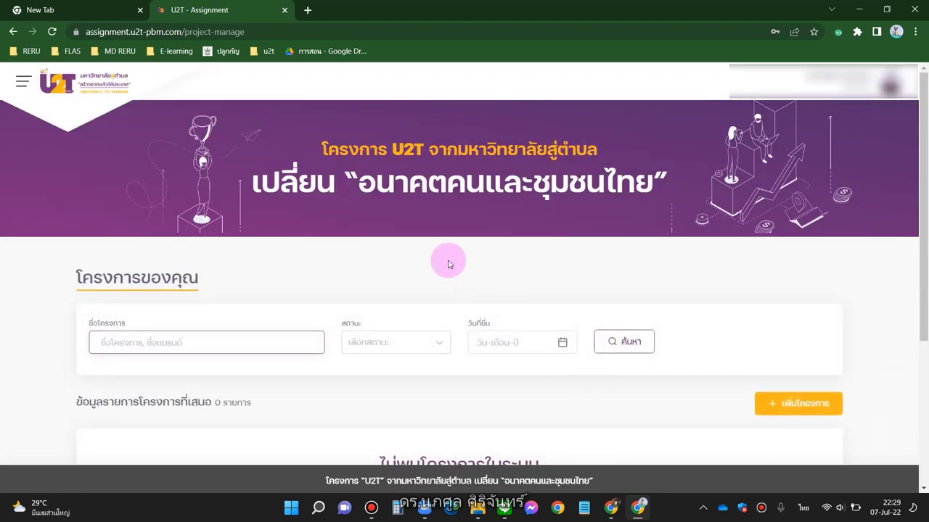
Step: Look over the list of your projects and start adding a new project (เพิ่มโครงการ)
scroll(448, 261, "down", 2)
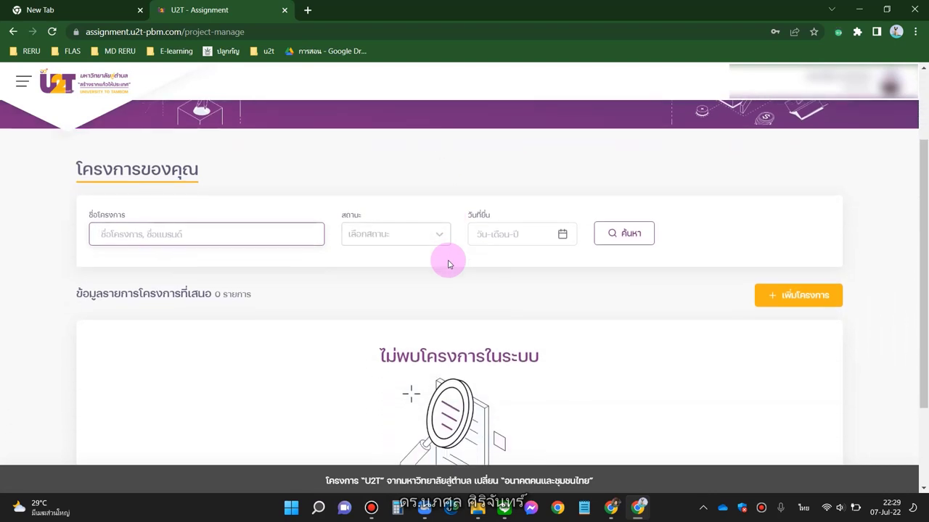
scroll(447, 261, "up", 2)
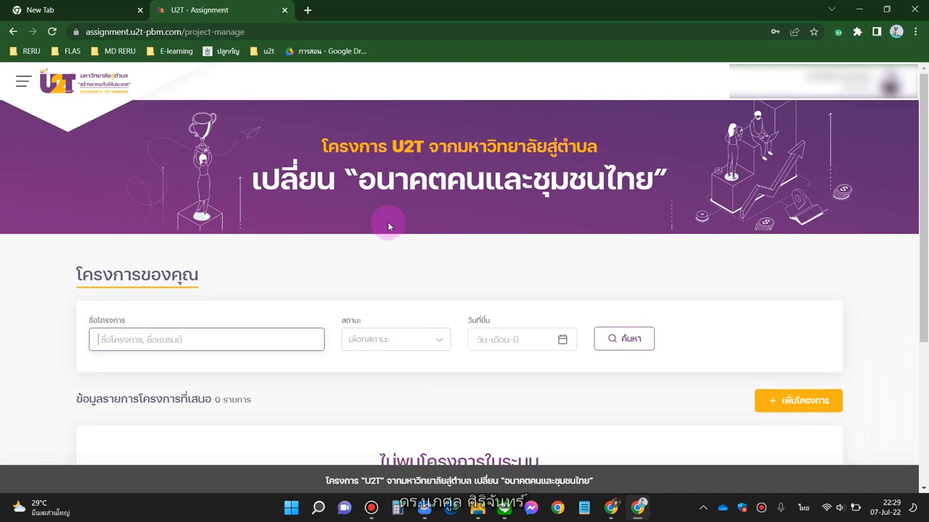
scroll(388, 222, "down", 3)
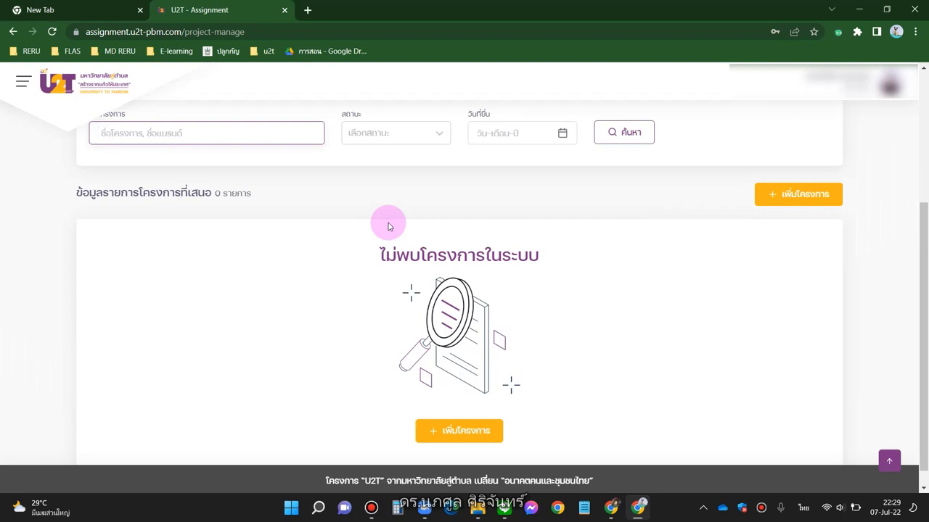
scroll(388, 223, "up", 3)
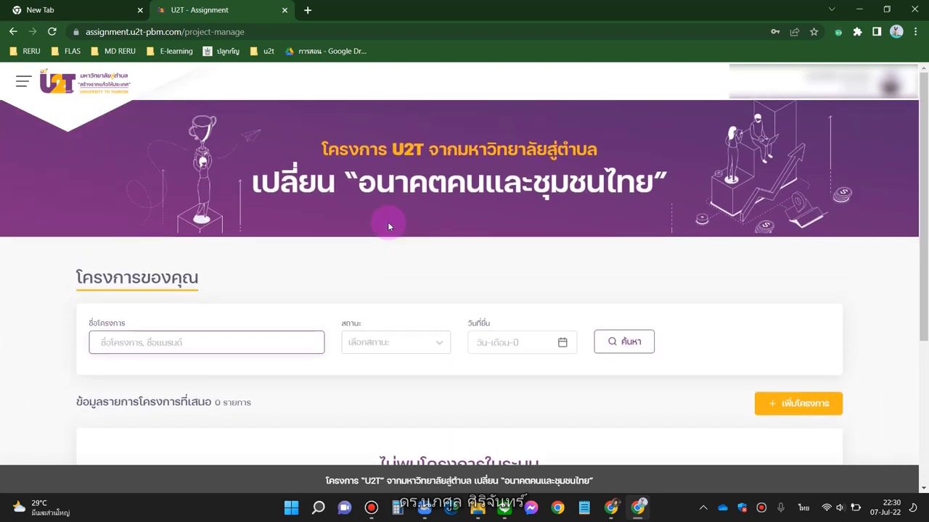
scroll(387, 222, "down", 3)
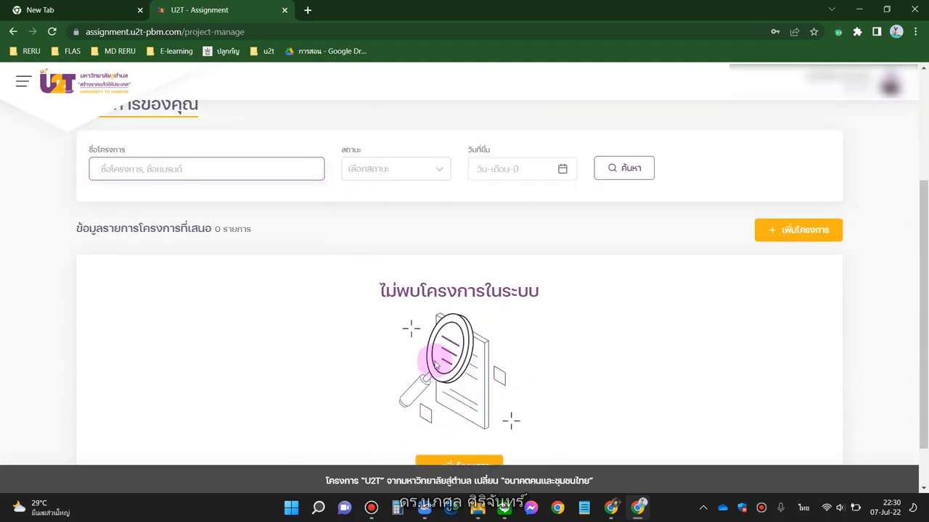
scroll(435, 365, "down", 1)
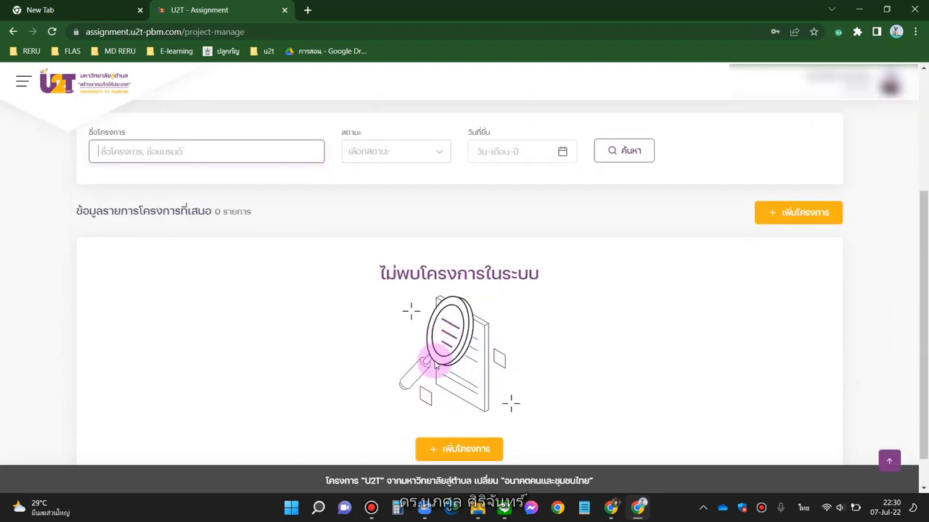
left_click(465, 448)
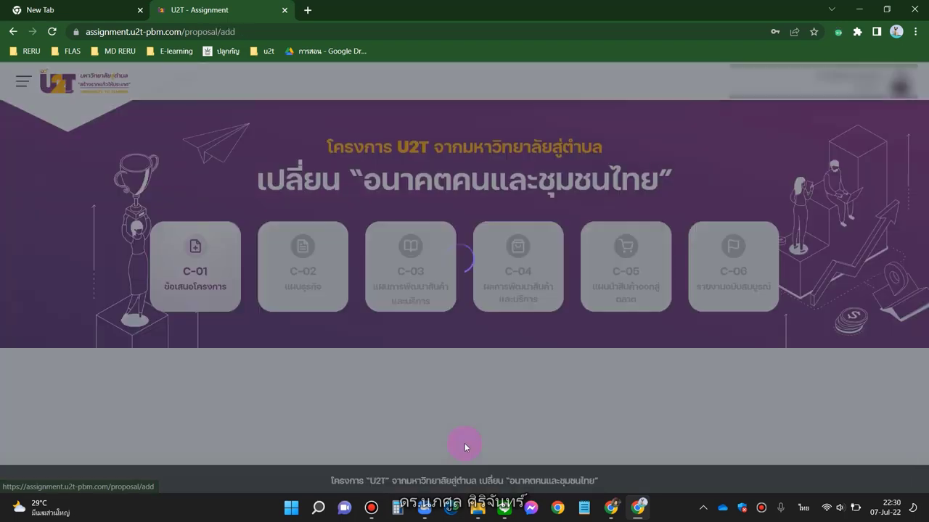
Step: Go to the Thai project name field in part 1 of the C-01 proposal form
scroll(389, 410, "down", 2)
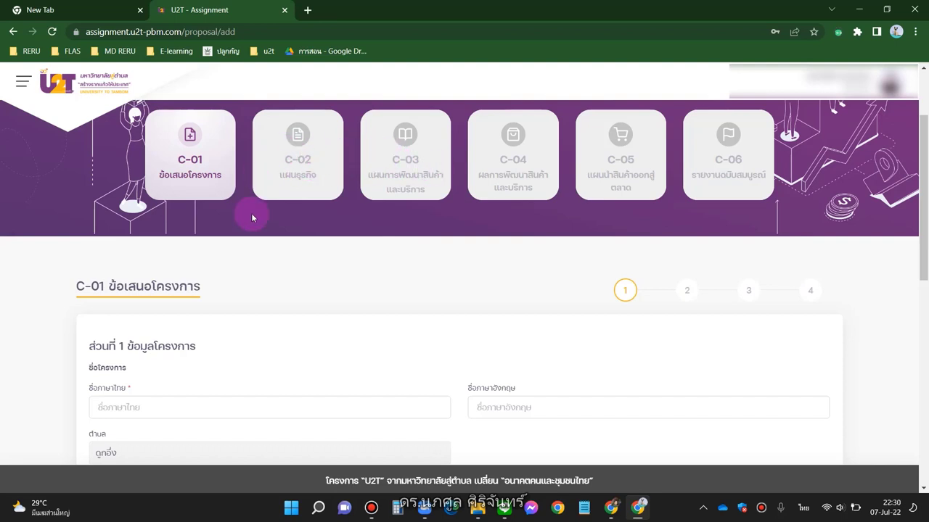
scroll(251, 217, "down", 1)
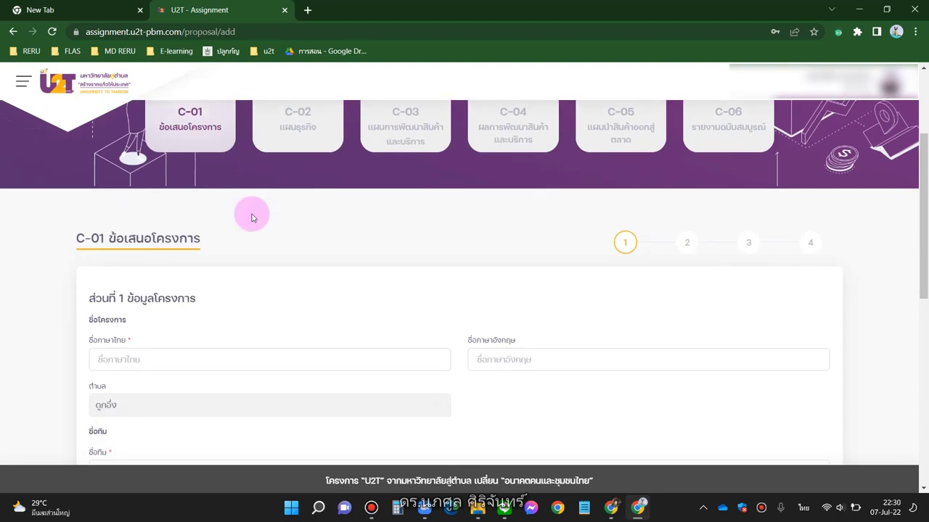
scroll(158, 299, "down", 1)
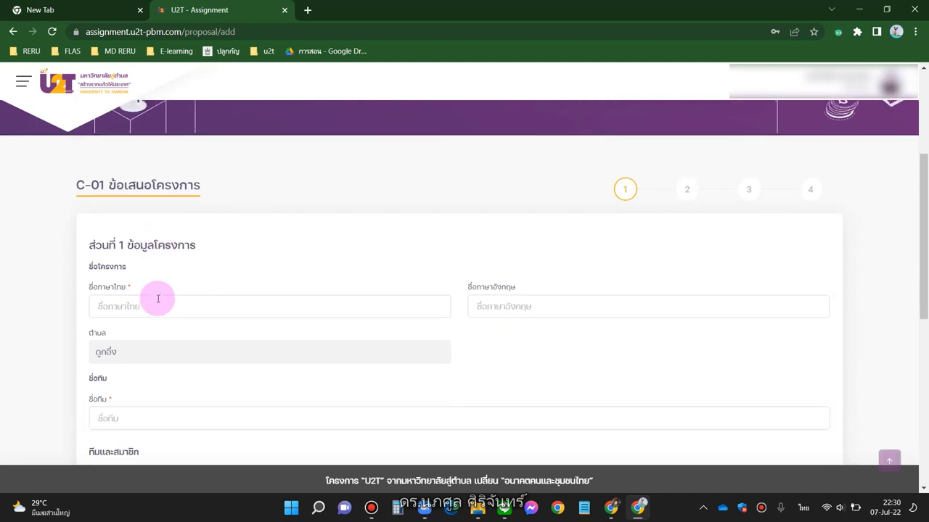
left_click(158, 299)
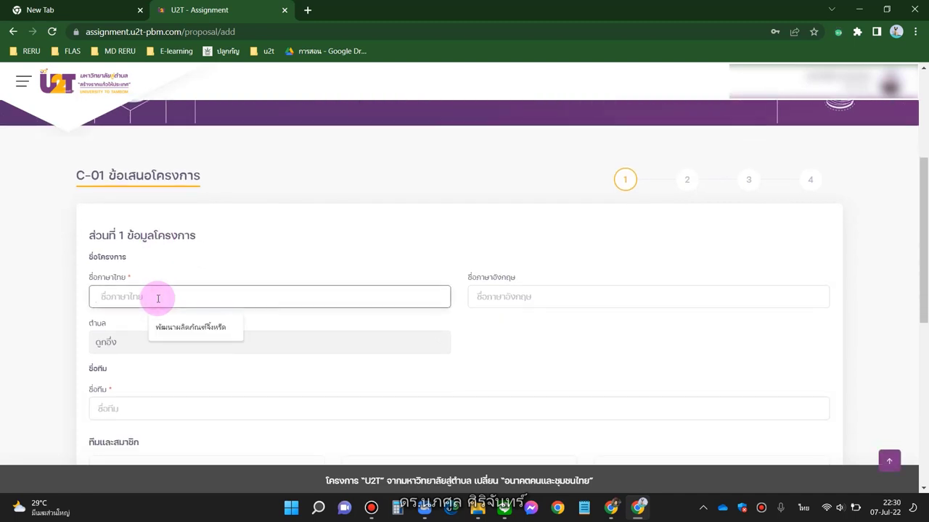
type("ร้าน")
key("BackSpace")
key("BackSpace")
key("BackSpace")
key("BackSpace")
key("grave")
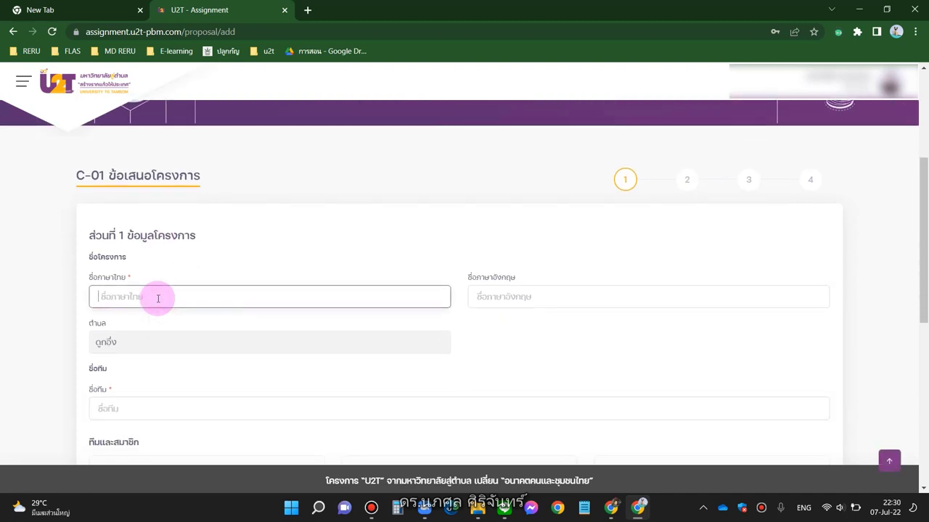
type("cxii")
key("BackSpace")
key("BackSpace")
key("BackSpace")
key("BackSpace")
key("grave")
Step: Enter "แปรรูปผลิตภัณฑ์ xxxx" as the Thai project name
type("แปรรูปผลิตภัณฑ์")
key("grave")
type("xxxx")
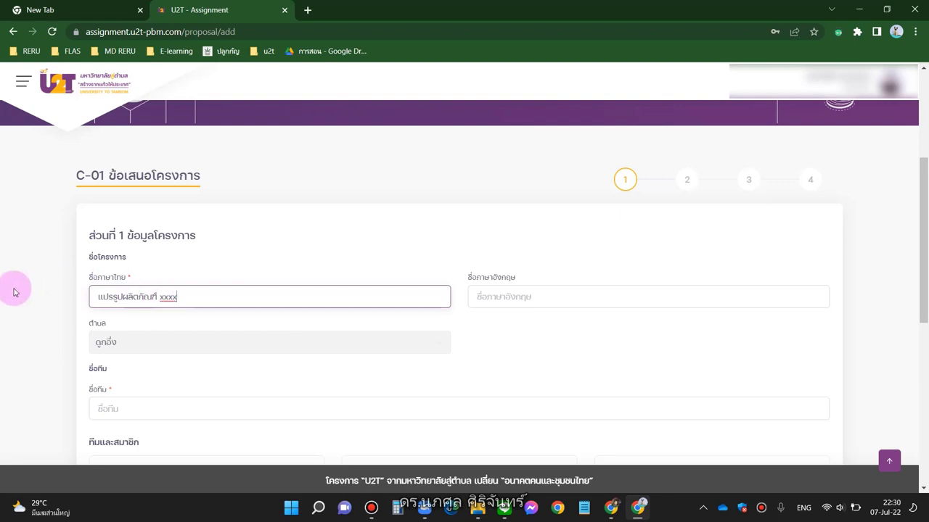
Step: Insert "และยกระดับ" after "แปรรูป" in the Thai project name
scroll(14, 292, "down", 1)
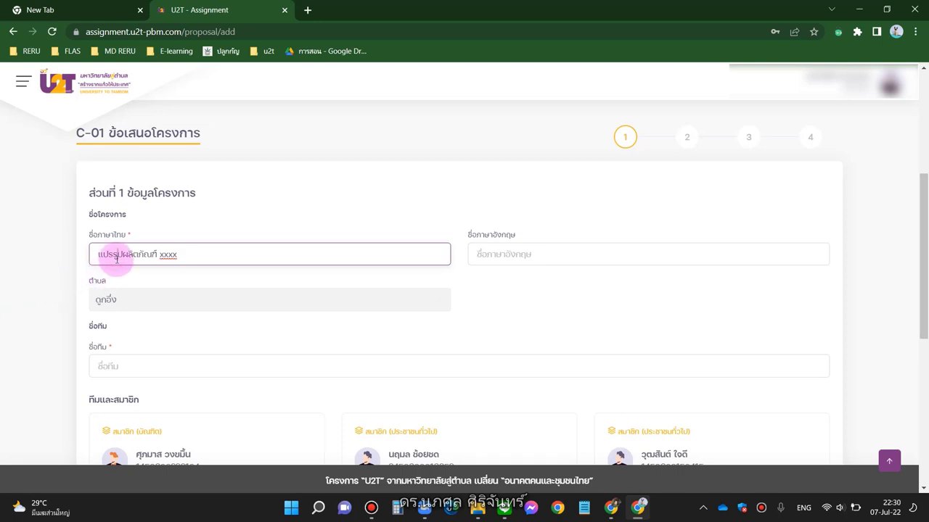
key("grave")
type("และยกระดับ")
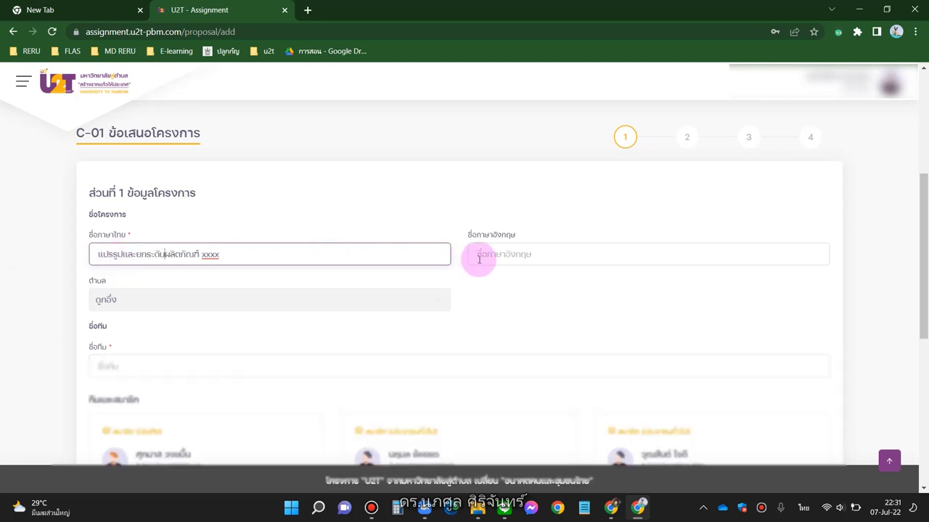
Step: Leave the English project name empty and enter "ดูกอึ่งสู้ๆ" as the team name
left_click(479, 259)
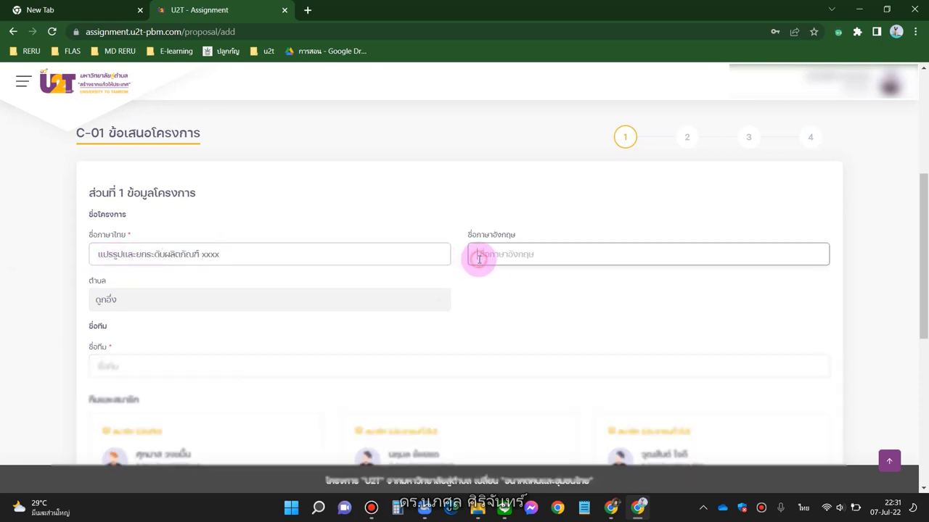
scroll(302, 240, "down", 1)
scroll(302, 239, "down", 1)
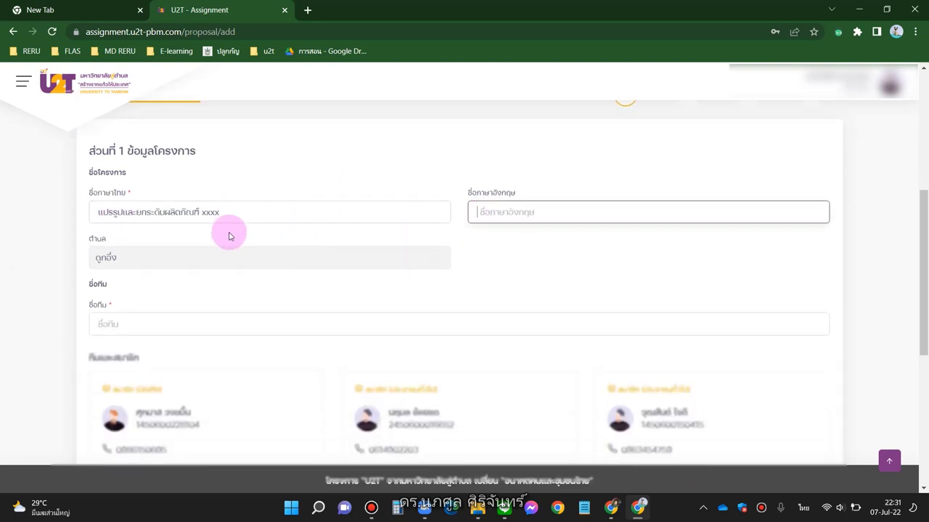
scroll(222, 254, "down", 1)
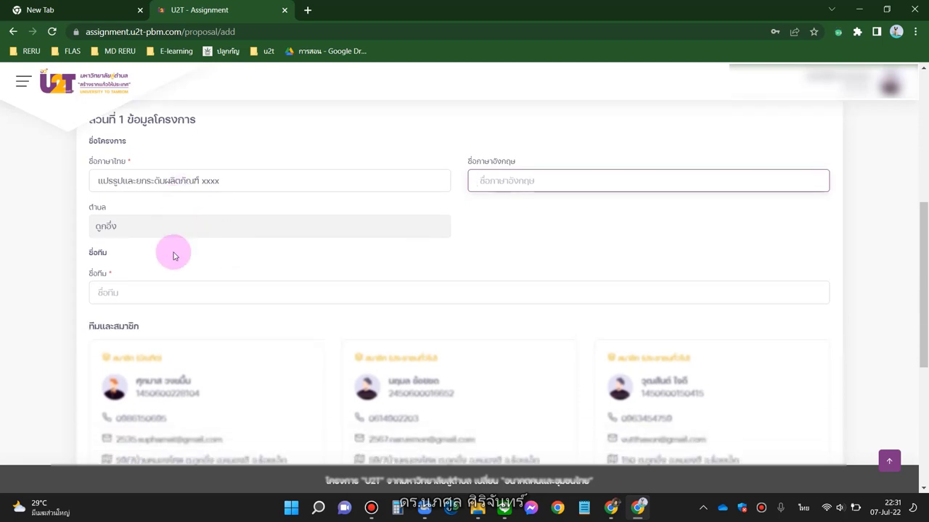
left_click(163, 297)
type("ดูกอึ่")
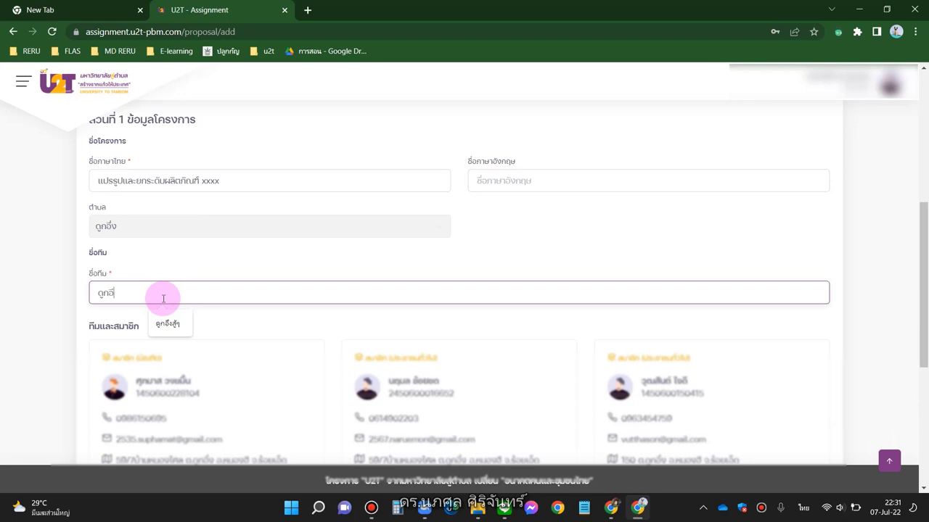
type("งสู้ๆ")
left_click(22, 276)
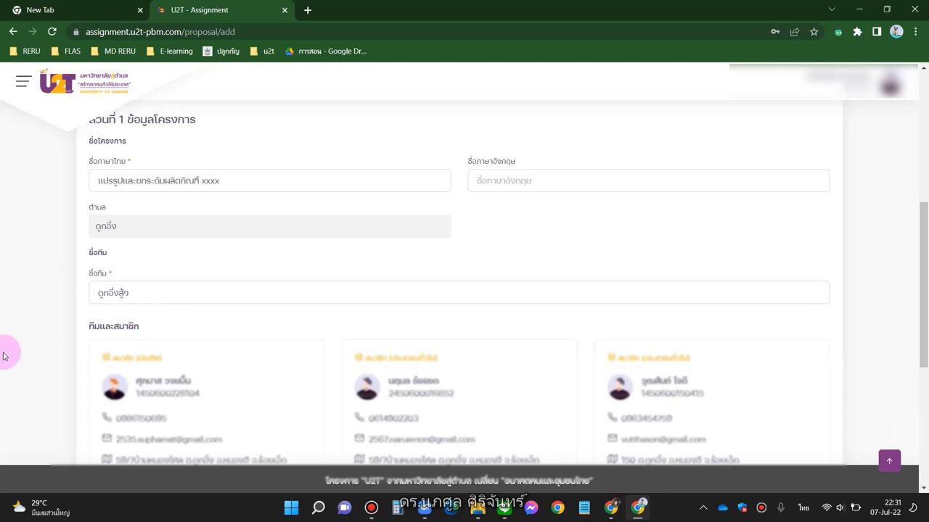
Step: Review the team member cards and continue to part 2 of the proposal
scroll(3, 356, "down", 3)
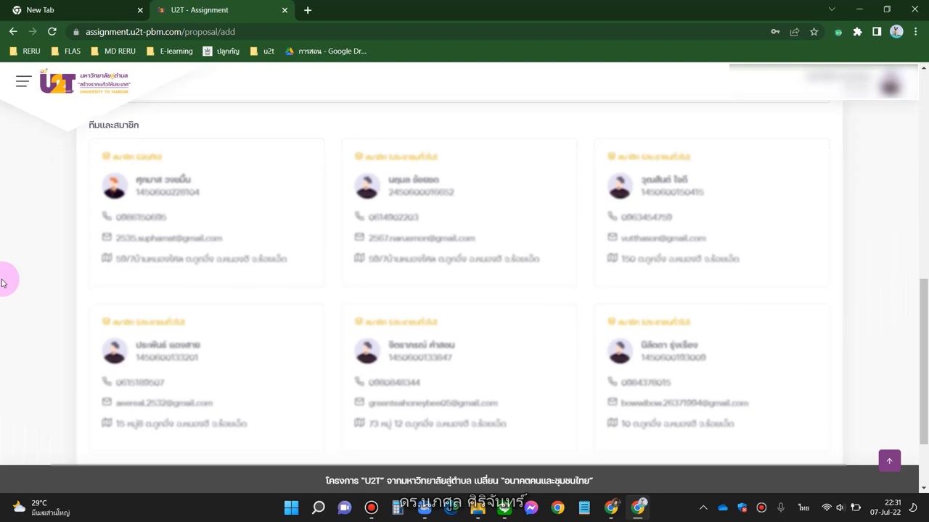
scroll(2, 283, "down", 2)
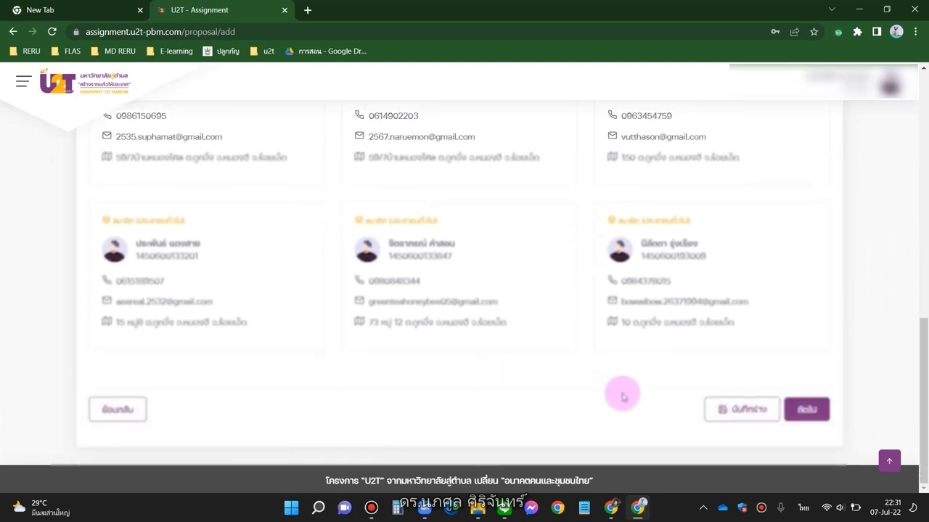
left_click(811, 411)
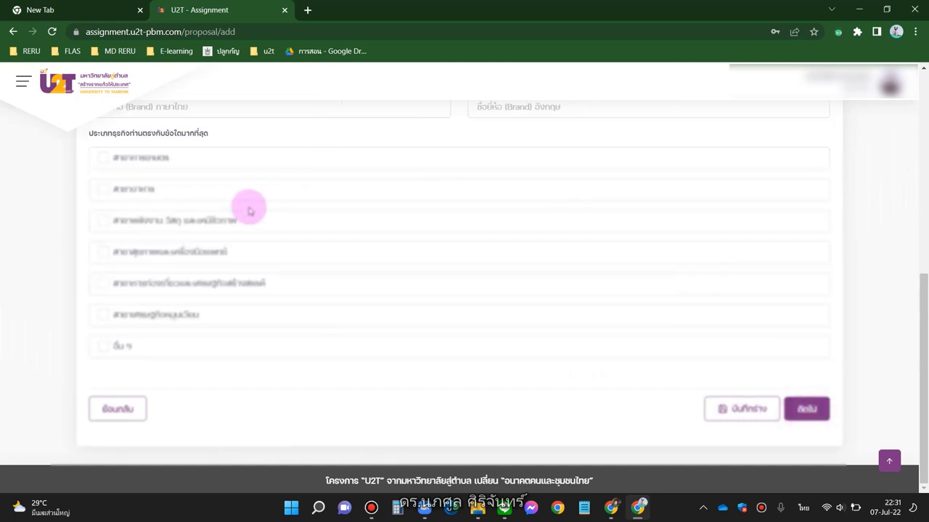
Step: Enter "ดูกอึ่งสู้ๆ" as the Thai brand name in the product and service details
scroll(22, 204, "up", 5)
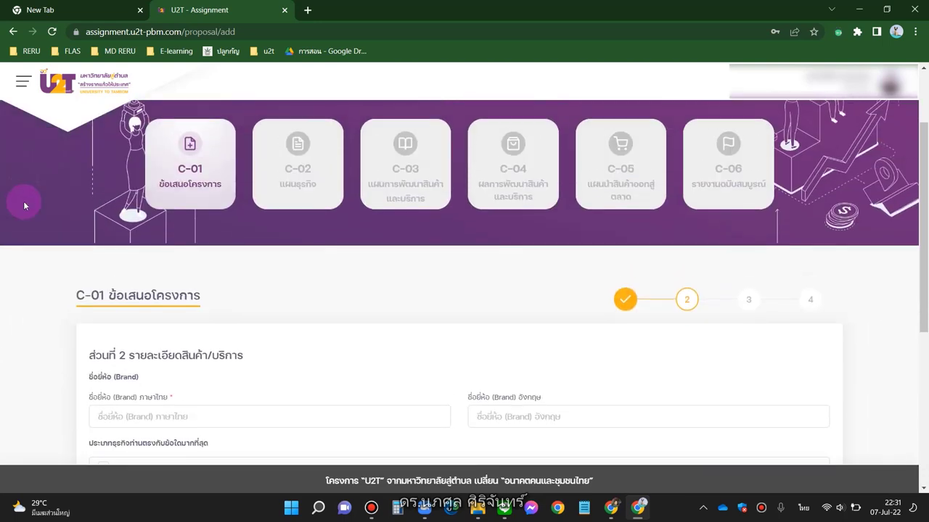
scroll(24, 205, "down", 3)
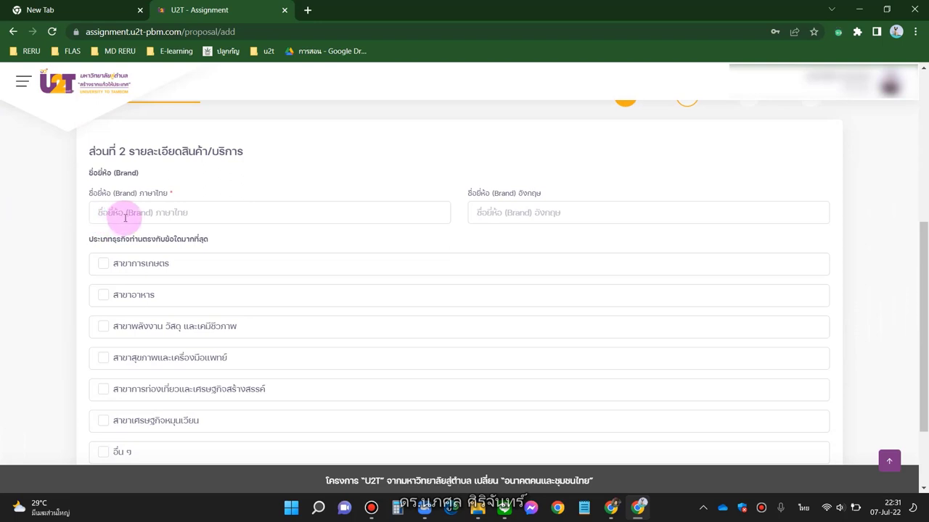
left_click(124, 218)
type("ตุกอึ่ง")
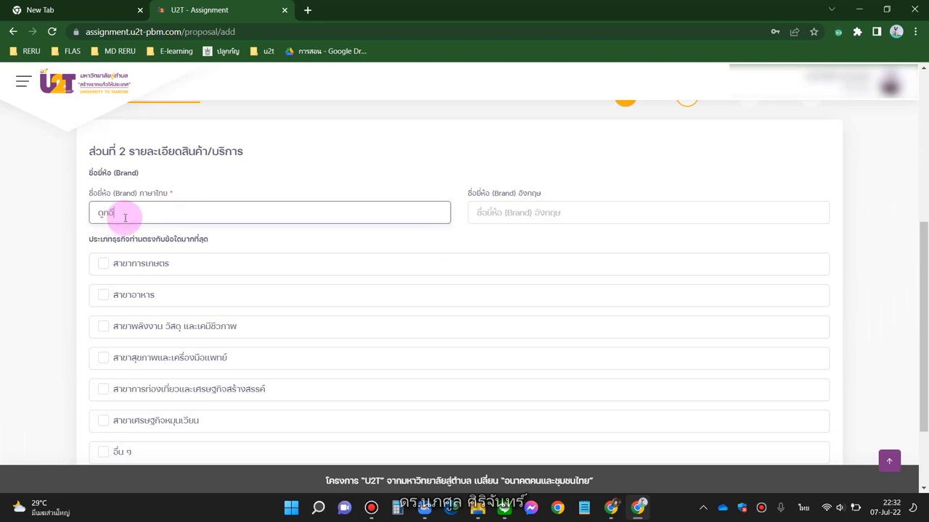
type("สู้ๆ")
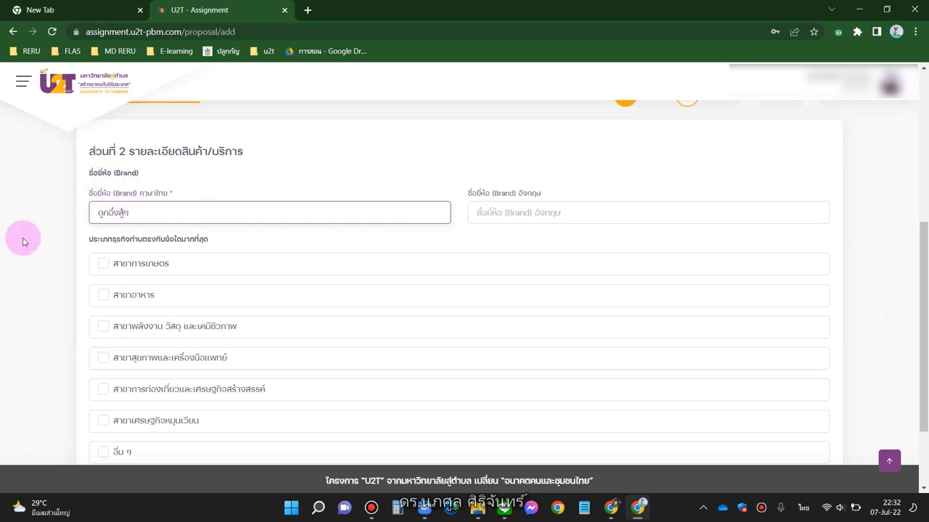
Step: Choose สาขาอาหาร as the business type and its กลุ่มอุตสาหกรรมอาหารใหม่ (Function) group, specifying "แมลงกินได้ จิ้งหรีด"
scroll(22, 306, "down", 1)
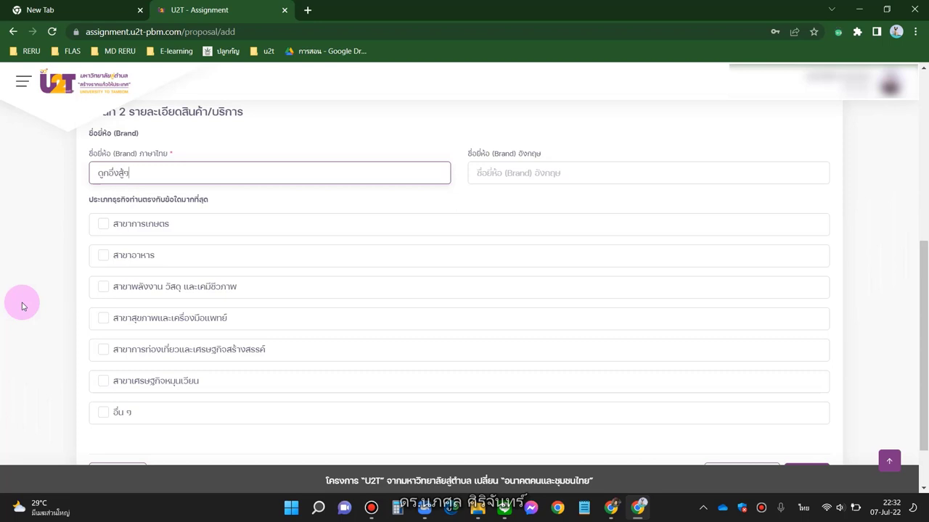
left_click(102, 258)
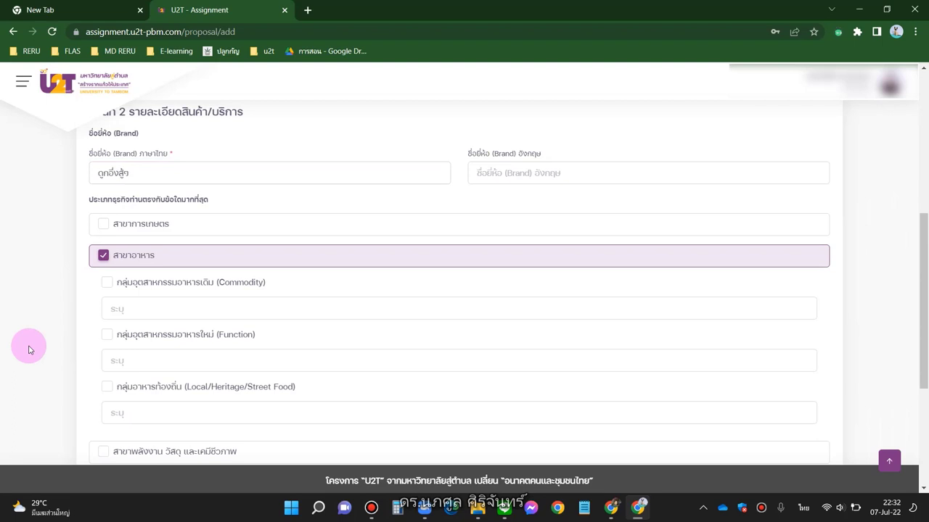
scroll(29, 349, "down", 1)
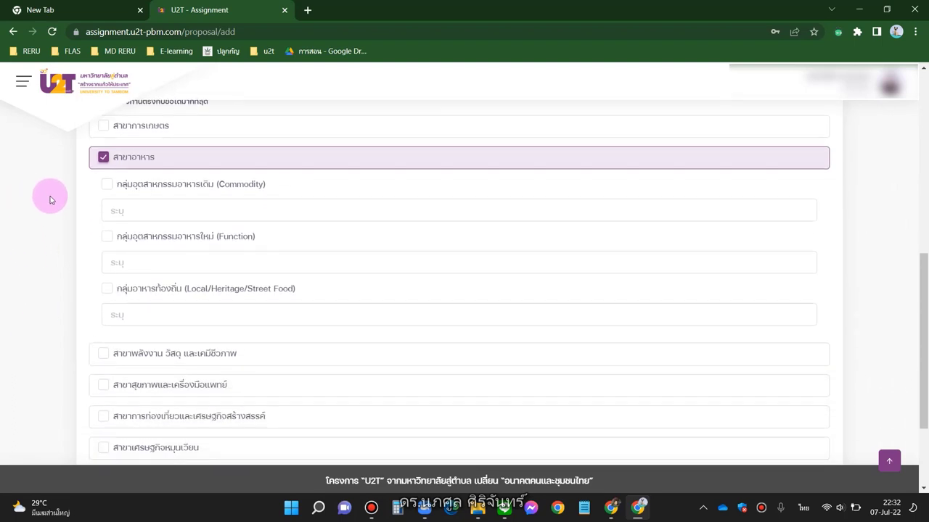
left_click(107, 236)
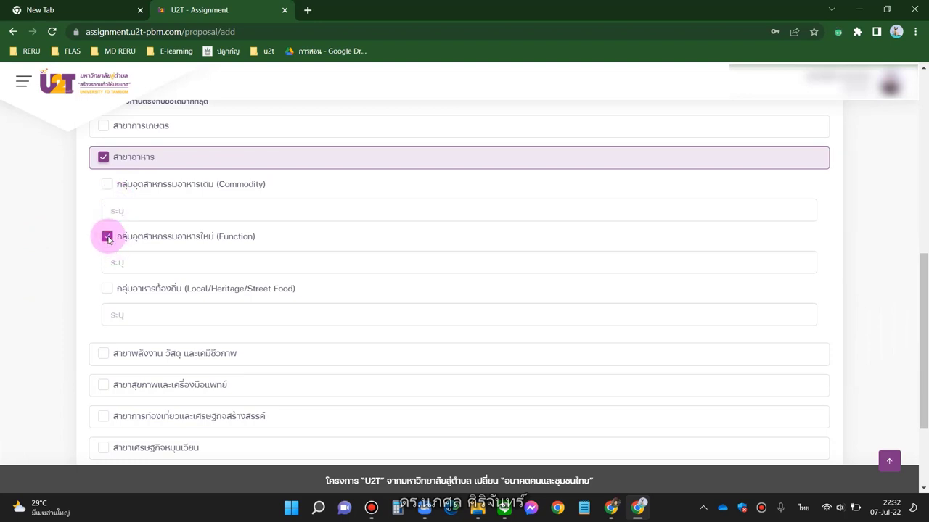
left_click(125, 263)
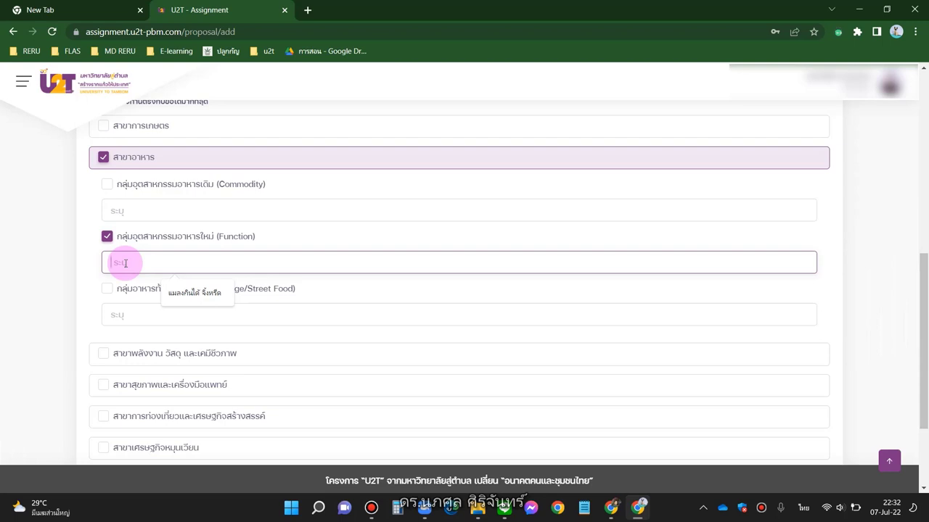
left_click(190, 293)
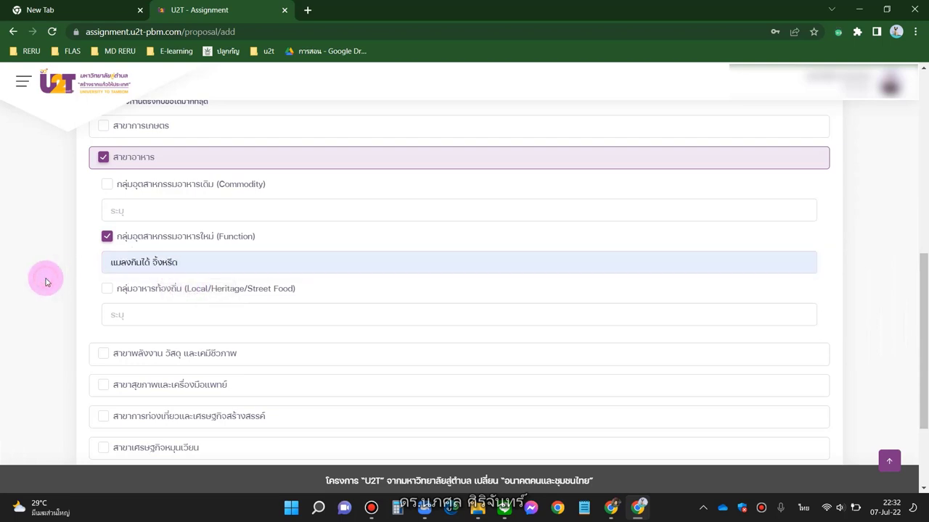
Step: Continue to page 3 of the proposal form and look over its sections
scroll(45, 282, "down", 2)
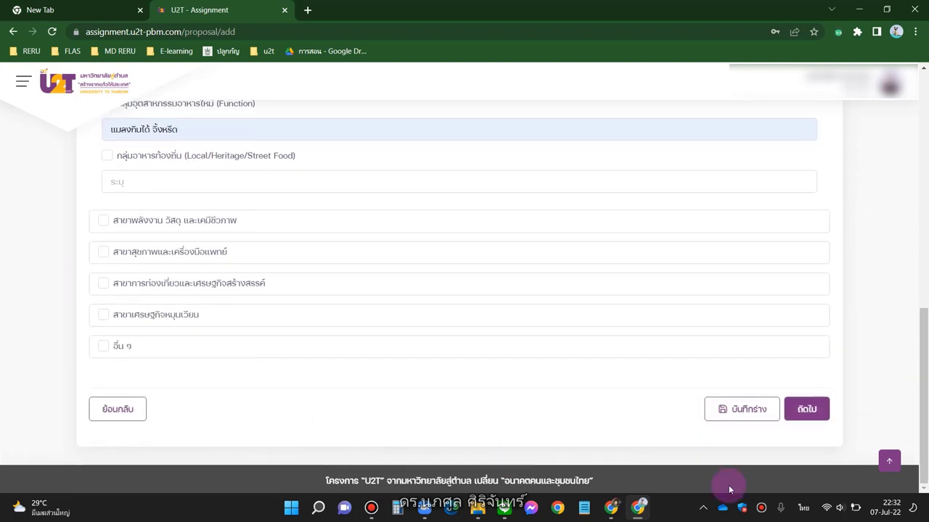
left_click(815, 416)
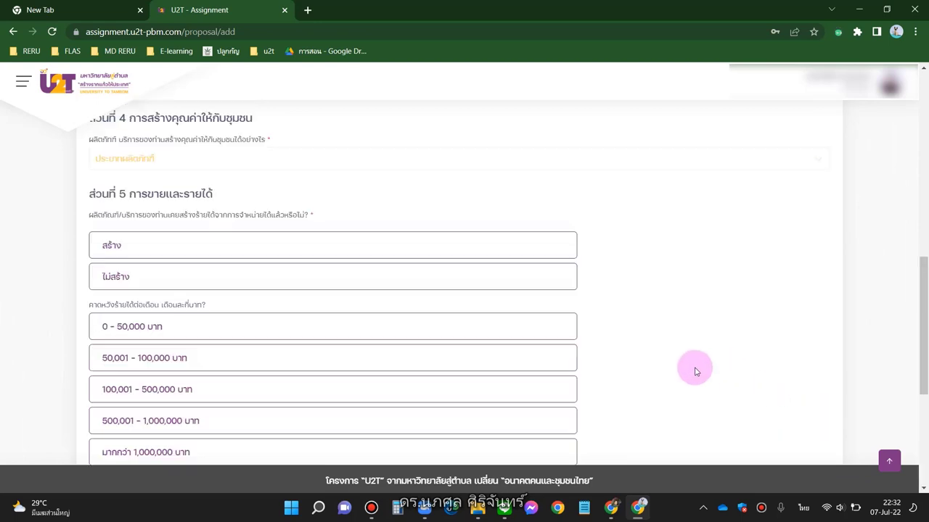
scroll(689, 388, "down", 1)
scroll(690, 392, "up", 2)
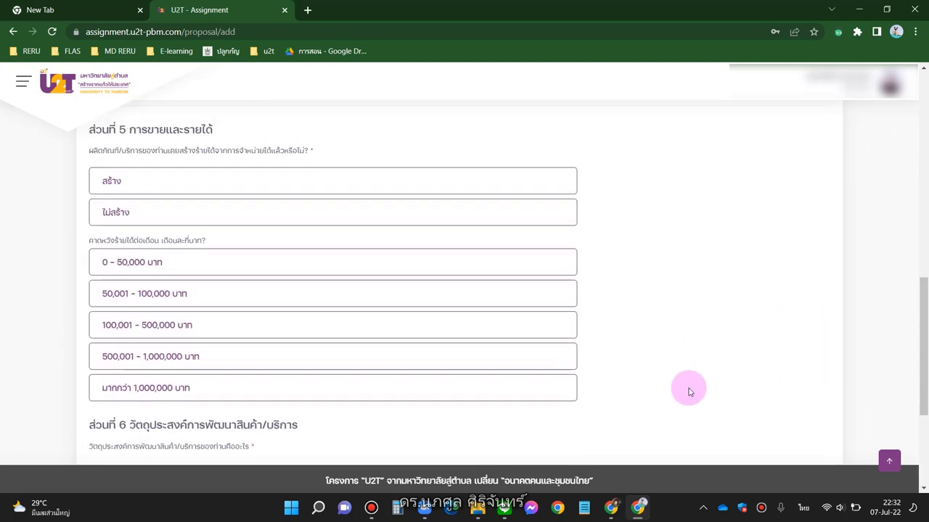
scroll(688, 388, "up", 10)
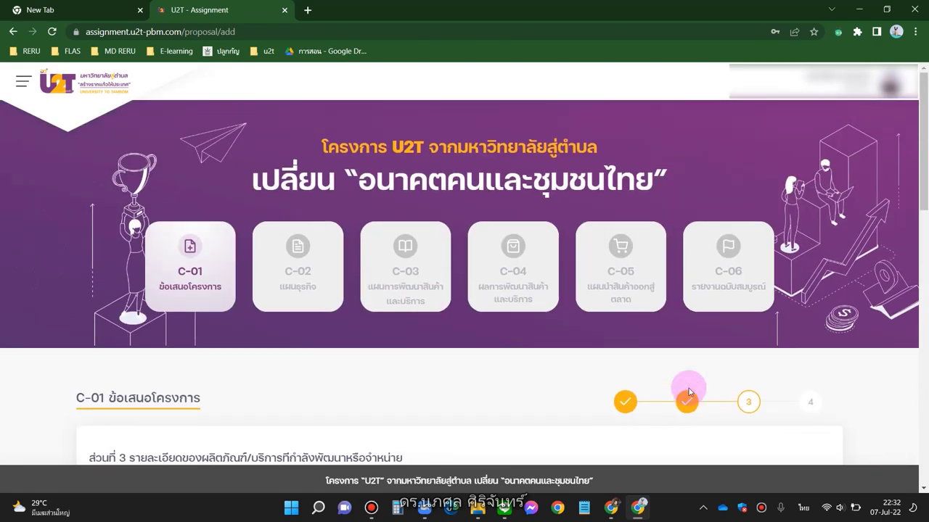
Step: Fill the Business Idea description in part 3 with five lines of random Thai placeholder text
scroll(687, 388, "down", 2)
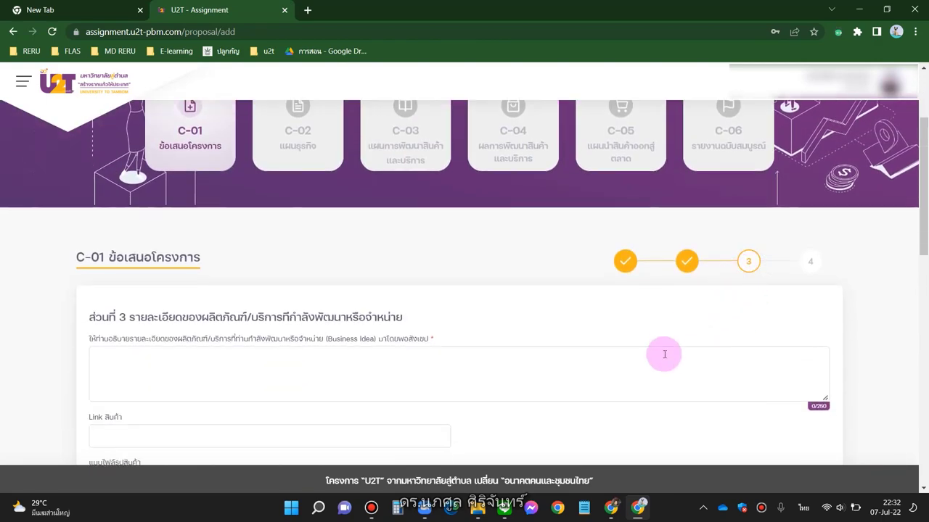
scroll(663, 356, "down", 2)
left_click(499, 215)
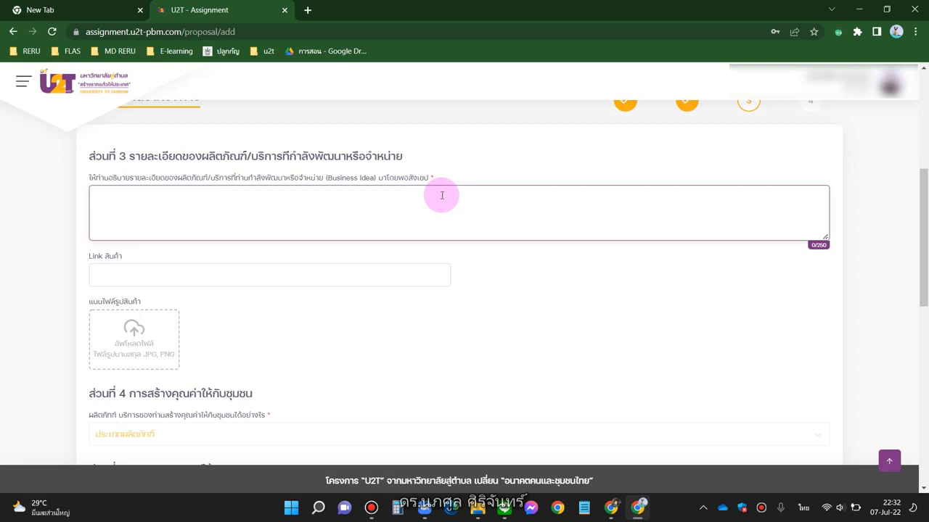
type("'ดสห่าสด่หกด่นไร้าดนยหฟดาสกดาสห่ด่หกสาด่หสฟ่าดหฟ่าดสห่หาสดวหฟด่หฟ่ฟ")
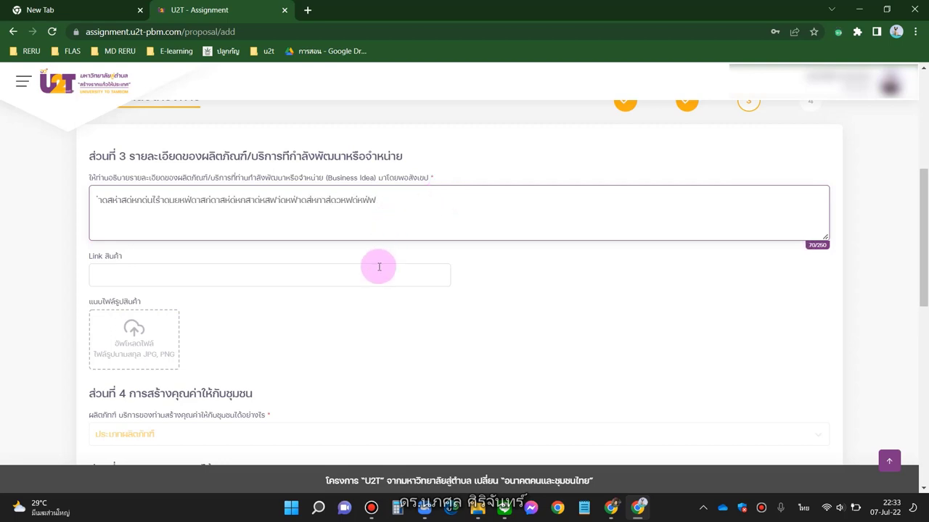
key("Return")
type("กหด่หด่าสวหฟ่วาด่หฟส่วดวสหก่ด")
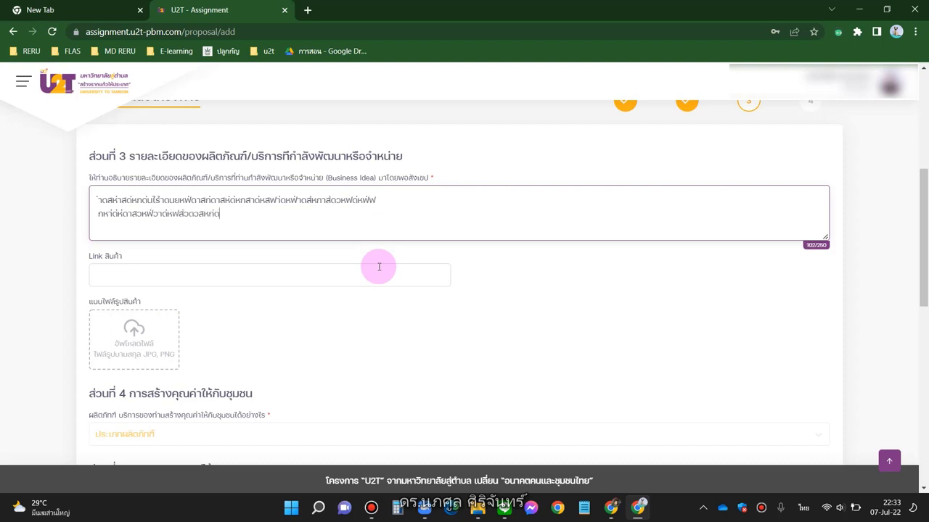
key("Return")
type("หาด่หฟส่าวสหฟ่ดหฟ่วดฟหสด่")
key("Return")
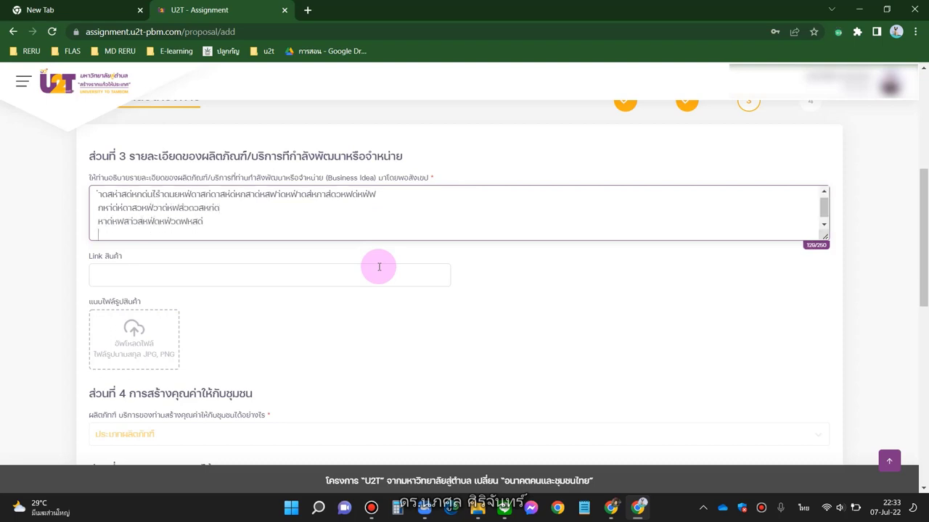
type("กหด่ดวสหฟ่าดหกสด่าสหก่ดสว่หฟกสาด่สหก่ดวสห")
key("Return")
type("หกาฟ")
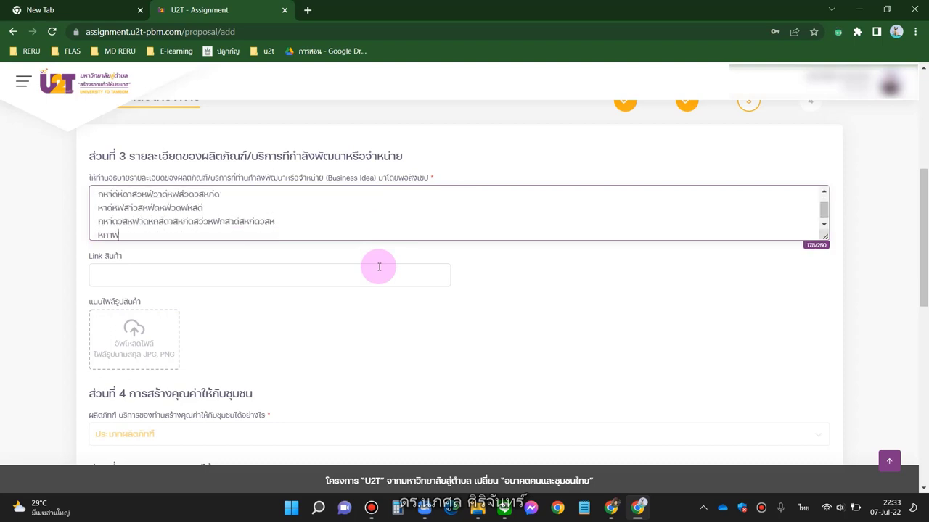
type("ดสวหฟ่าสดหก่ดาสว่าส่ดส")
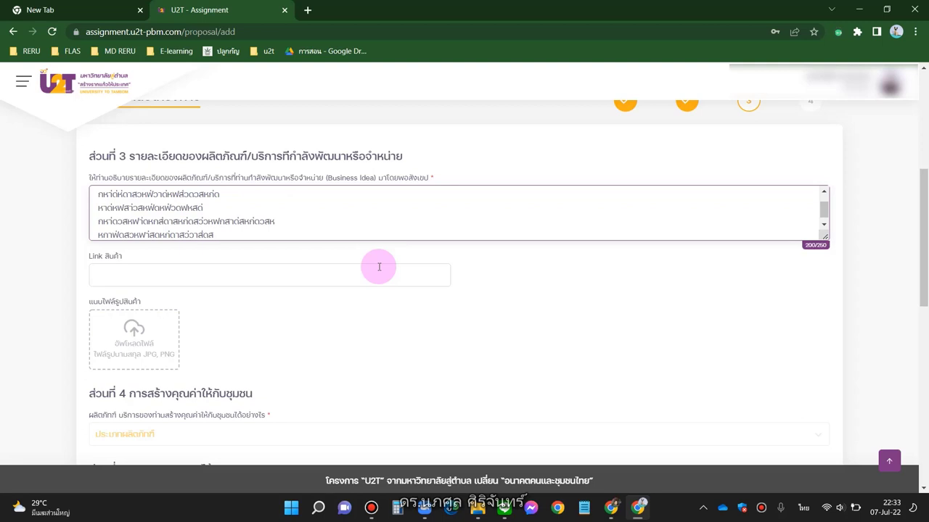
type("ก่หดาห่กหส่าดหาส")
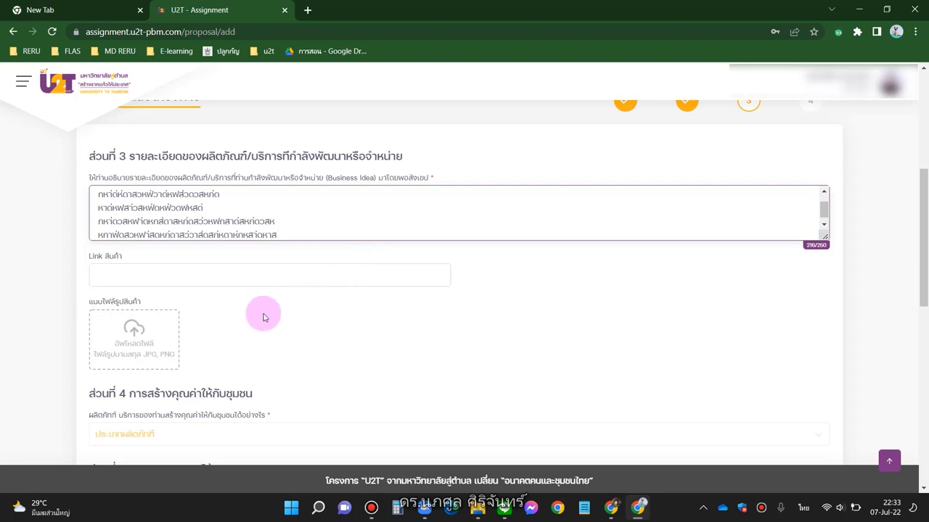
Step: Leave the product link empty and attach 293692.jpg from the Downloads folder as the product image
left_click(209, 280)
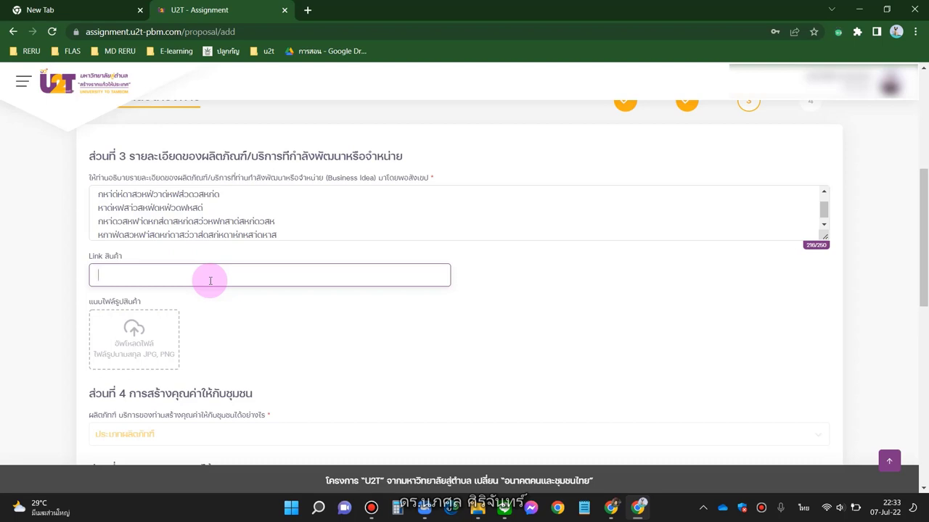
scroll(22, 311, "down", 1)
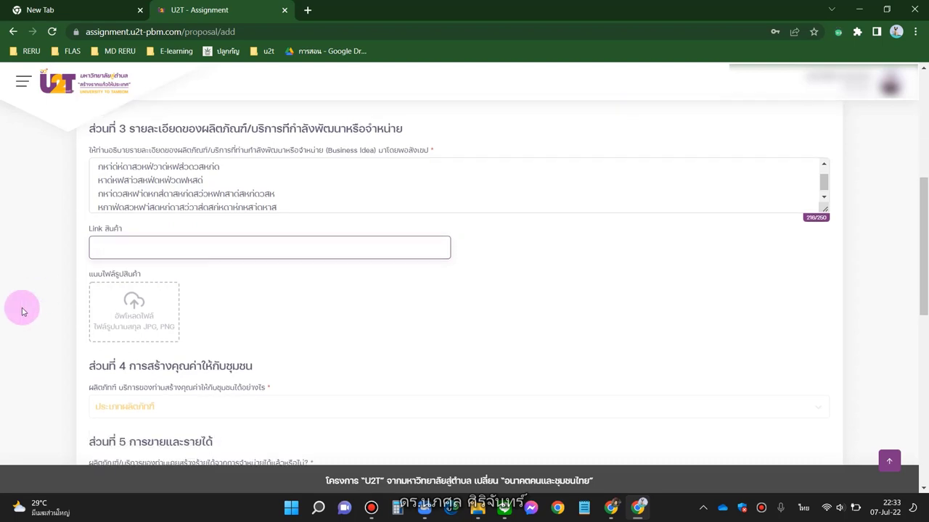
left_click(123, 322)
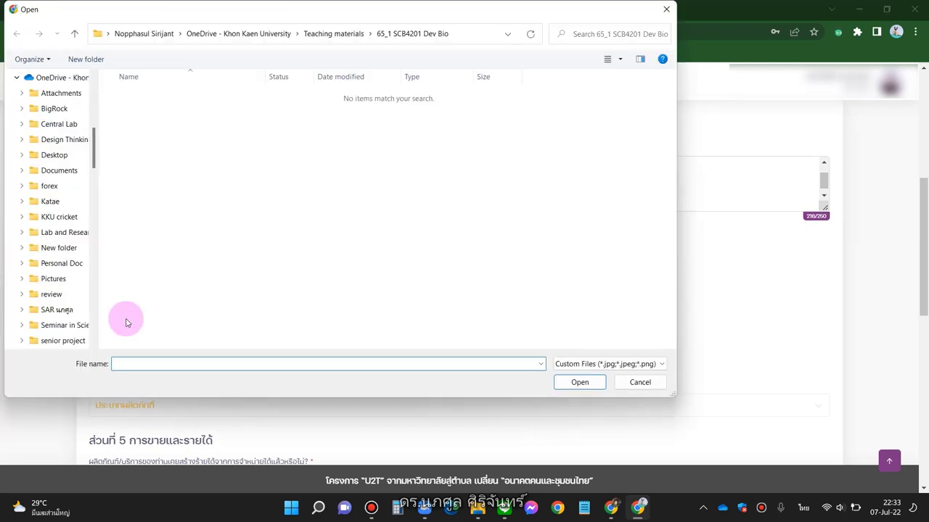
scroll(73, 130, "up", 3)
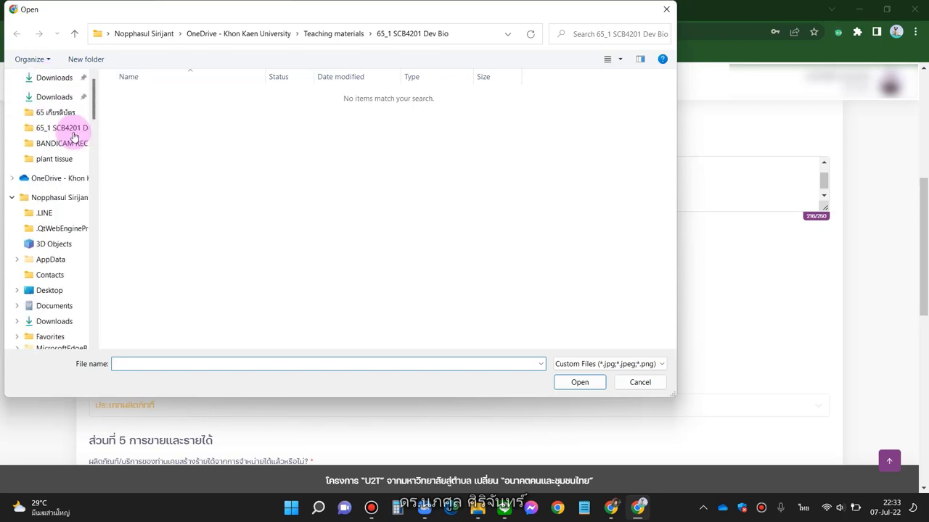
left_click(50, 96)
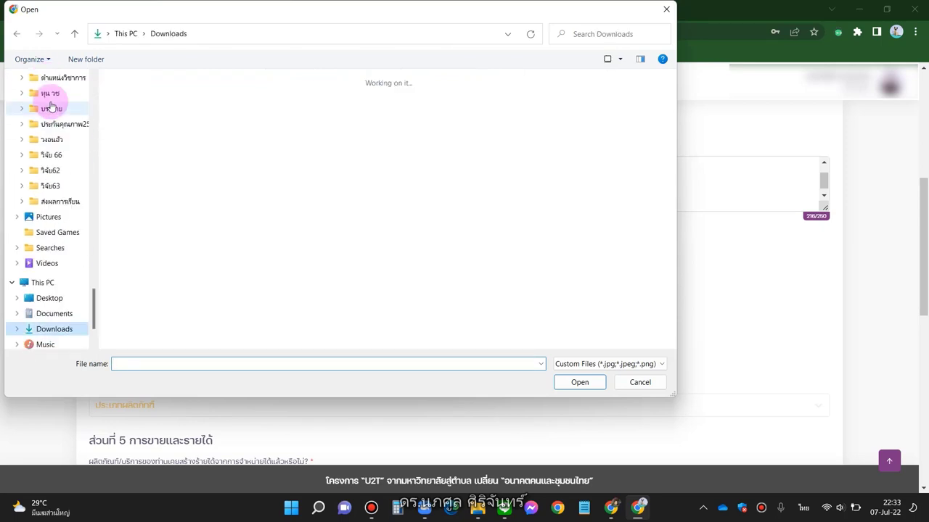
left_click(180, 176)
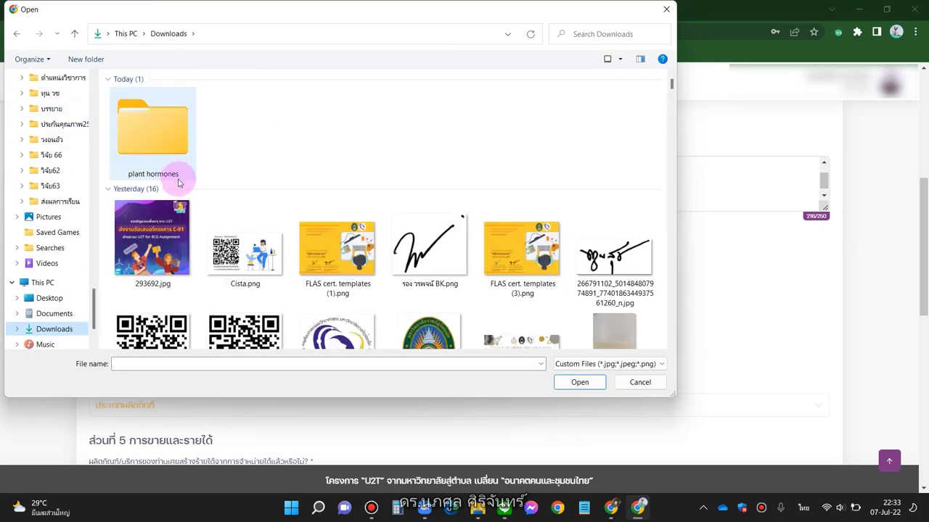
double_click(164, 235)
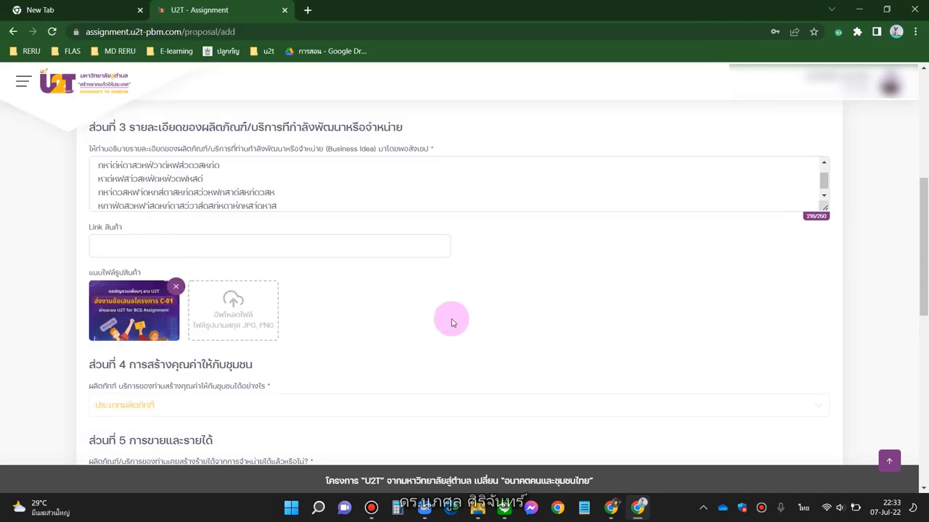
Step: Choose "เพิ่มมูลค่าผลผลิต/ผลิตภัณฑ์/บริการ" as the value the product creates for the community in part 4
scroll(450, 322, "down", 2)
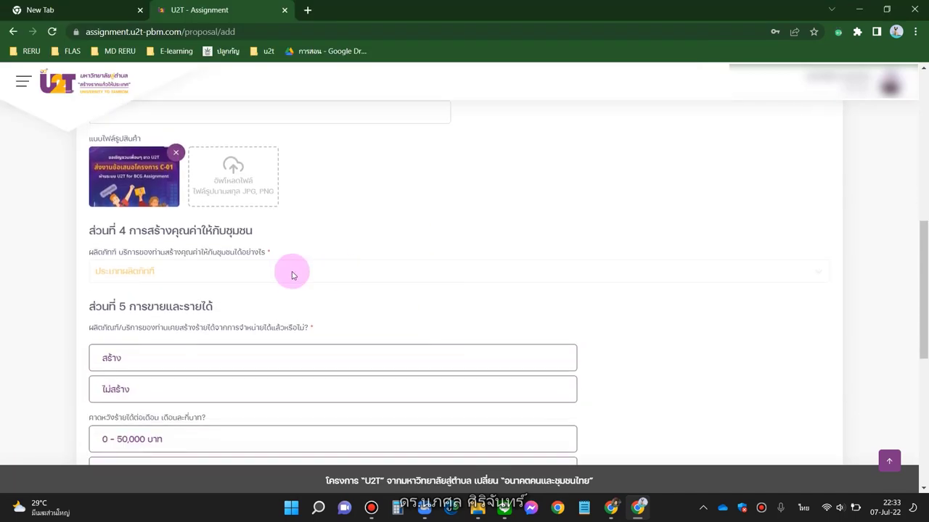
scroll(290, 273, "down", 1)
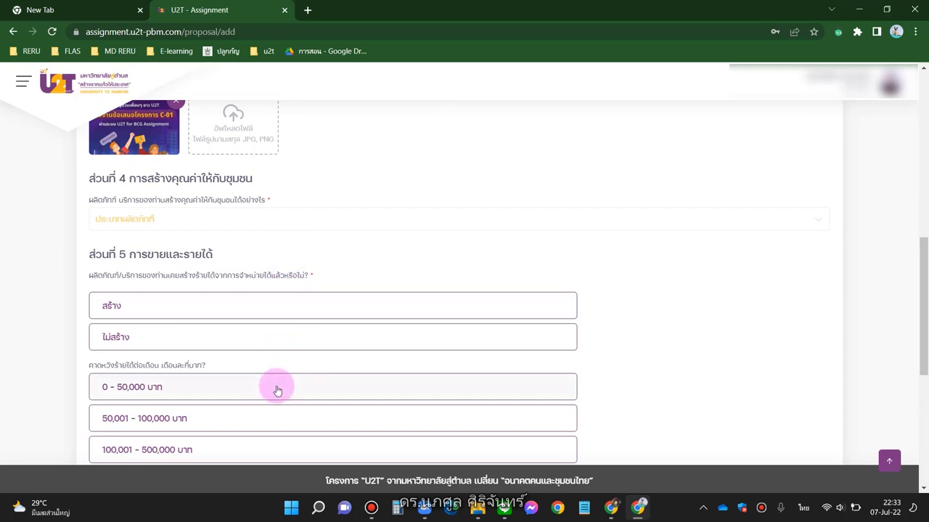
left_click(221, 221)
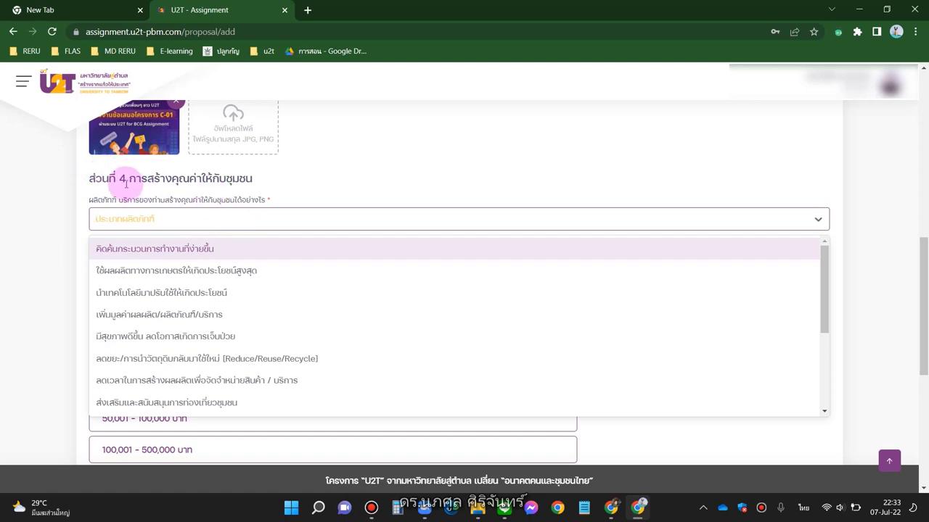
scroll(66, 247, "down", 1)
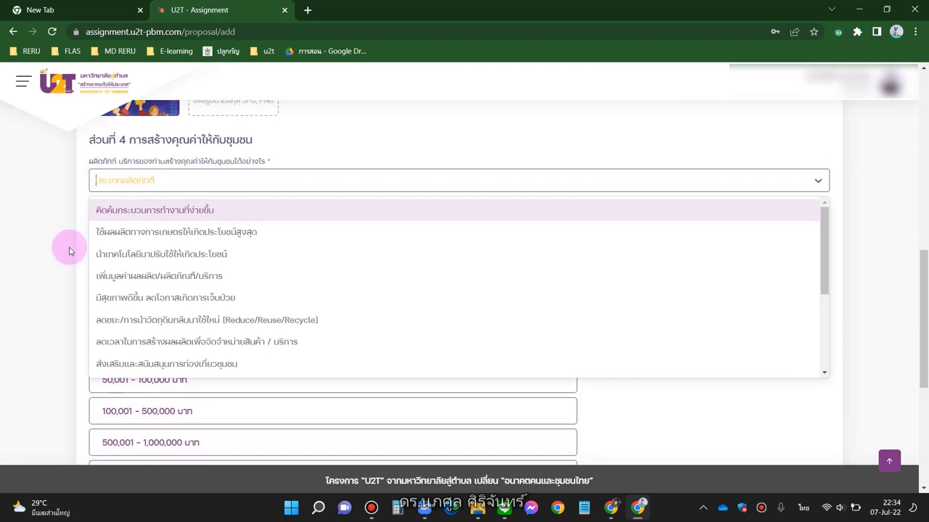
left_click(117, 186)
left_click(118, 186)
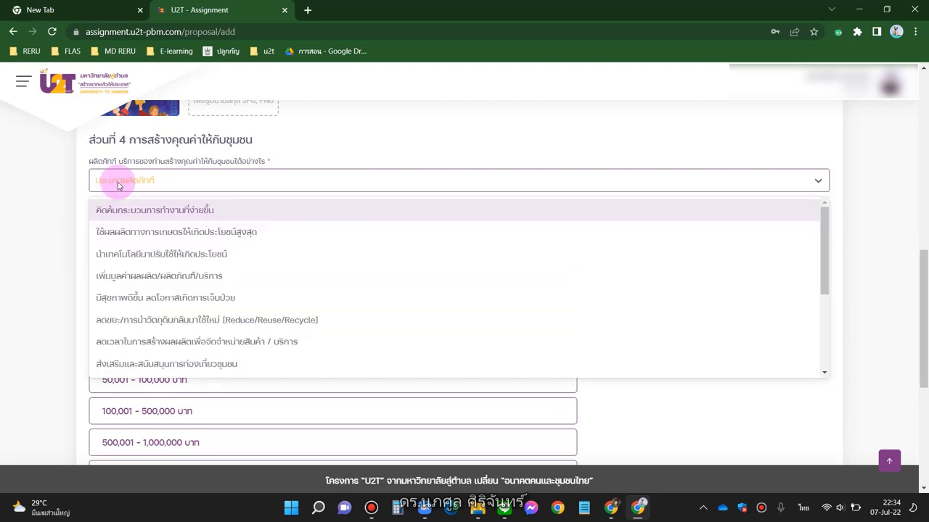
left_click(123, 285)
left_click(56, 257)
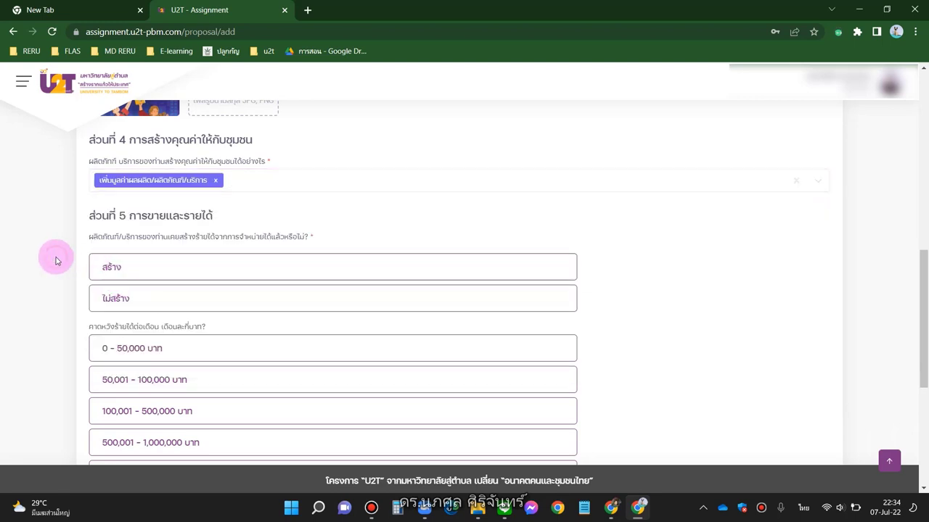
Step: In part 5, answer สร้าง for past sales income and choose 50,001 - 100,000 บาท as the expected monthly income
scroll(56, 259, "down", 1)
scroll(57, 260, "down", 1)
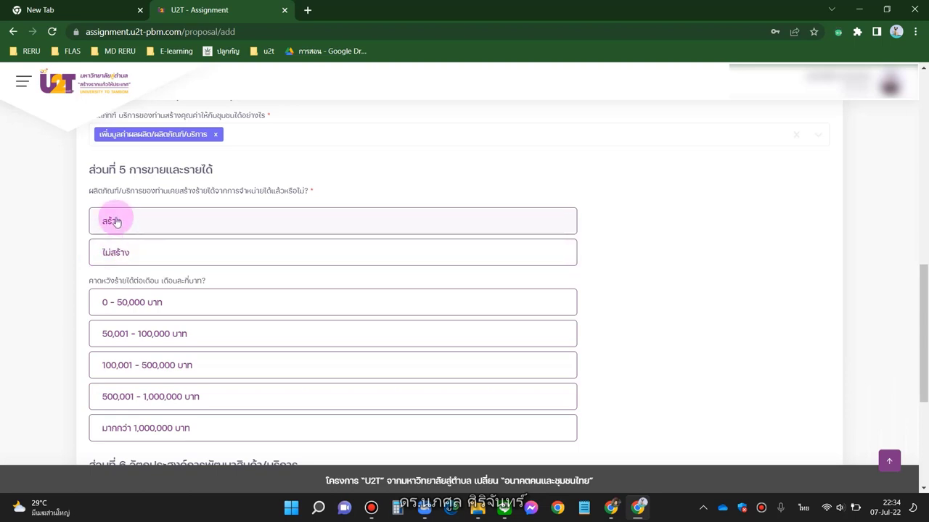
left_click(110, 223)
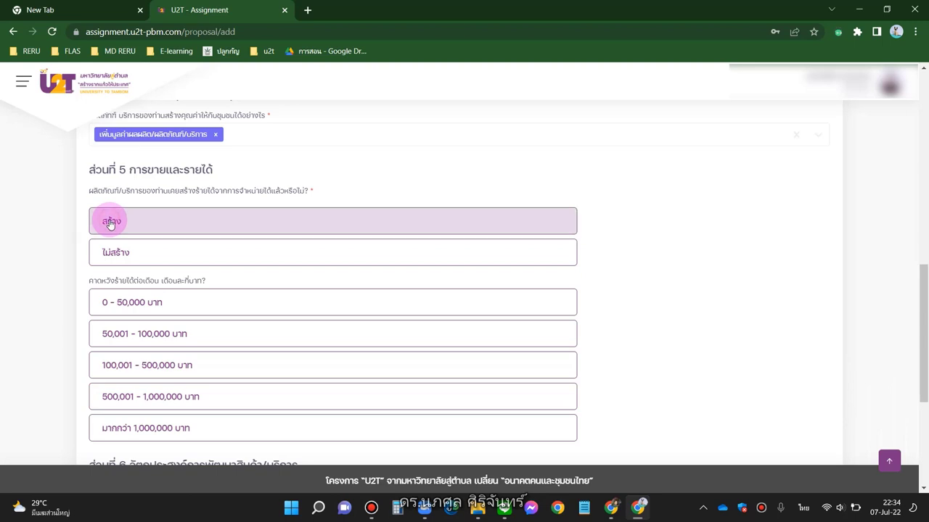
scroll(42, 275, "down", 1)
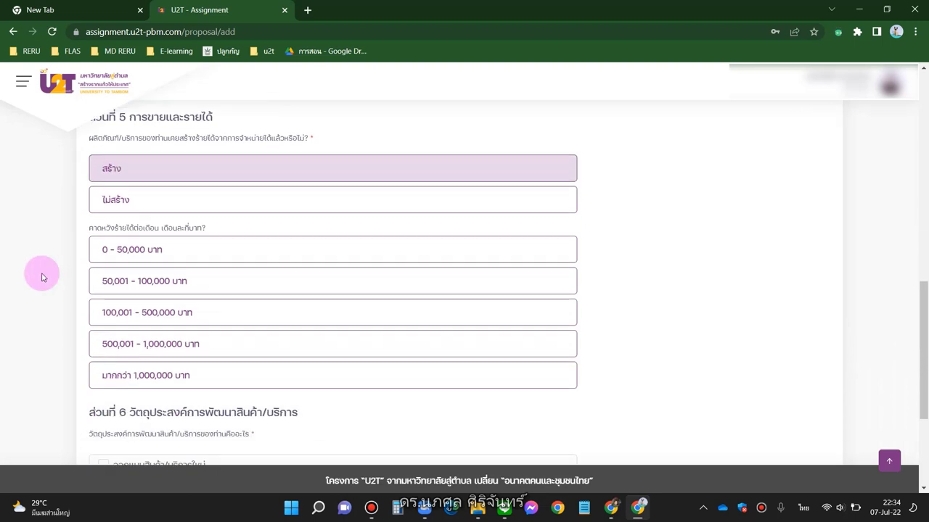
scroll(41, 277, "down", 1)
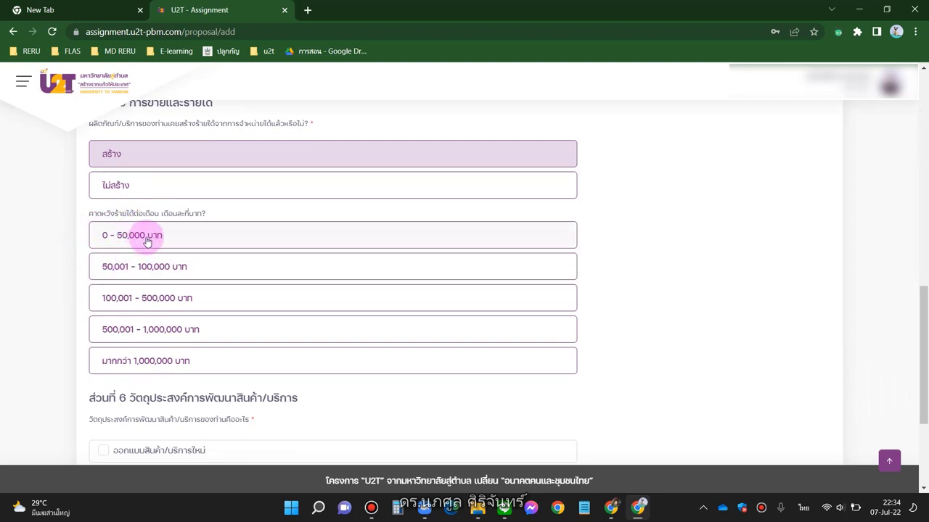
left_click(170, 267)
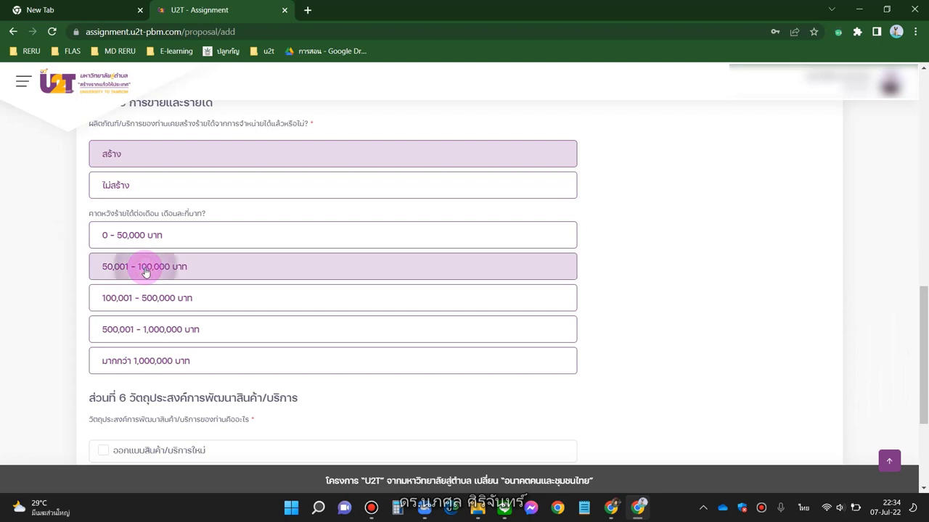
Step: Select ออกแบบและพัฒนาบรรจุภัณฑ์ใหม่, พัฒนาสินค้า/บริการให้มีมูลค่าสูง and ยกระดับมาตรฐานสินค้า/บริการ as the part 6 objectives and continue to the following page
scroll(50, 290, "down", 3)
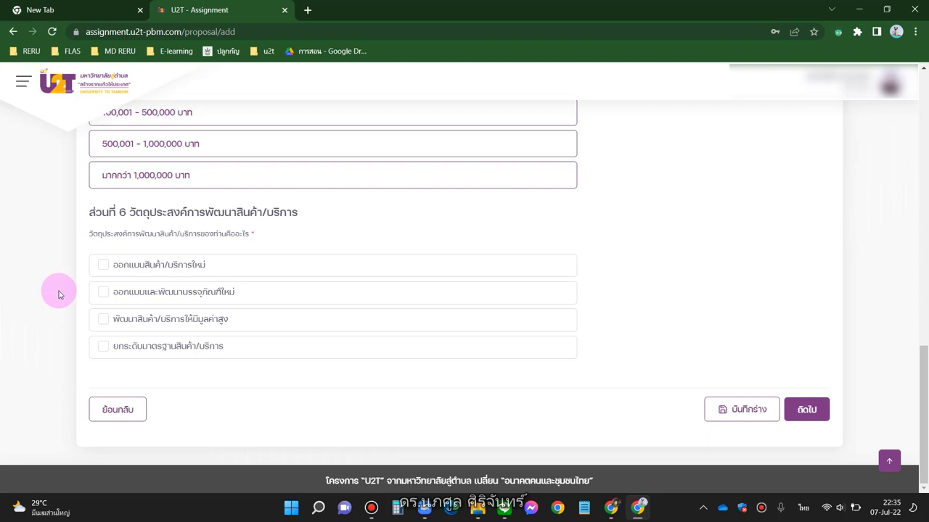
left_click(103, 293)
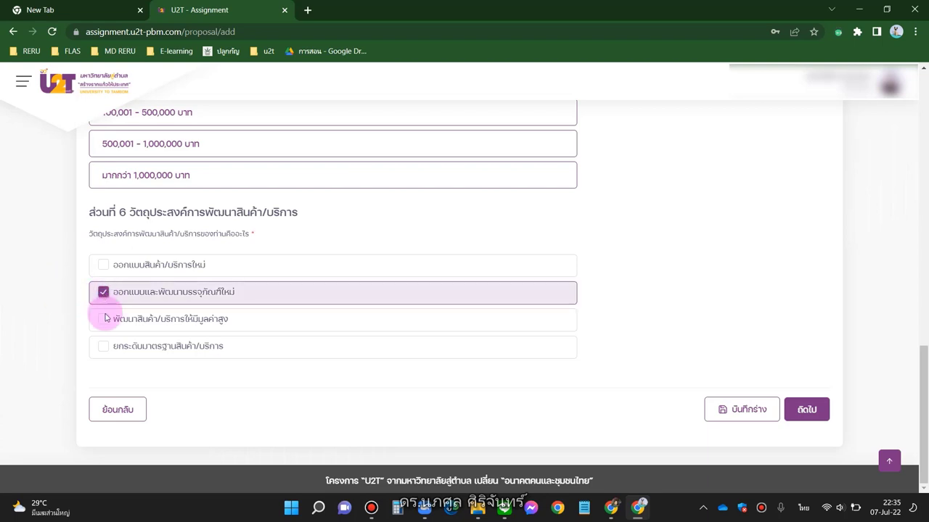
left_click(103, 320)
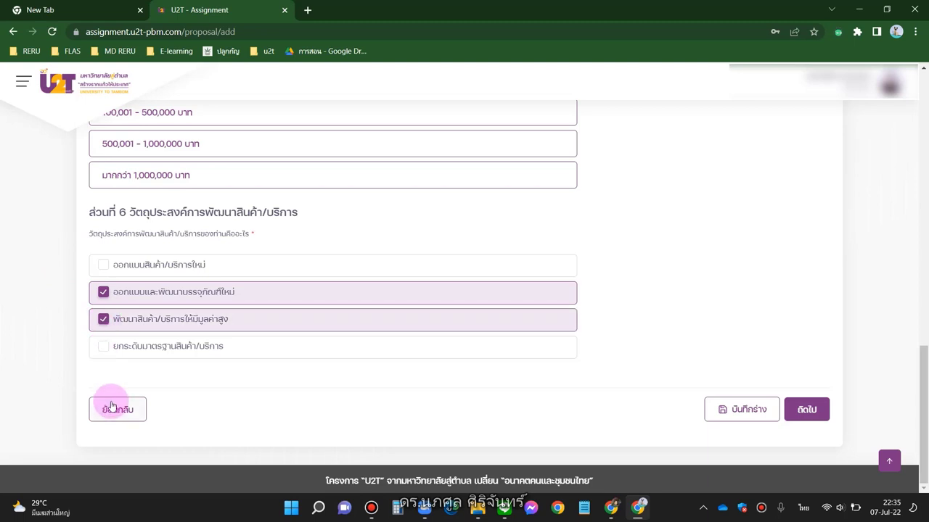
left_click(103, 348)
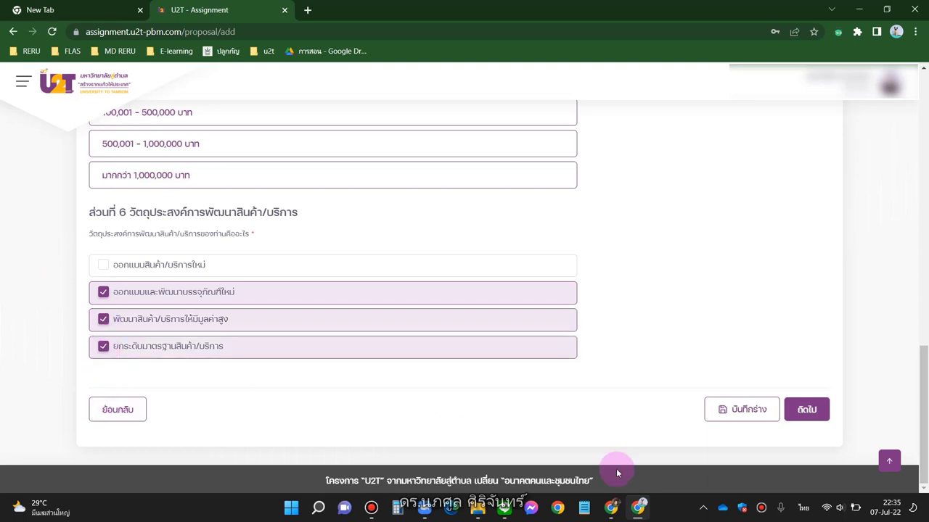
left_click(817, 411)
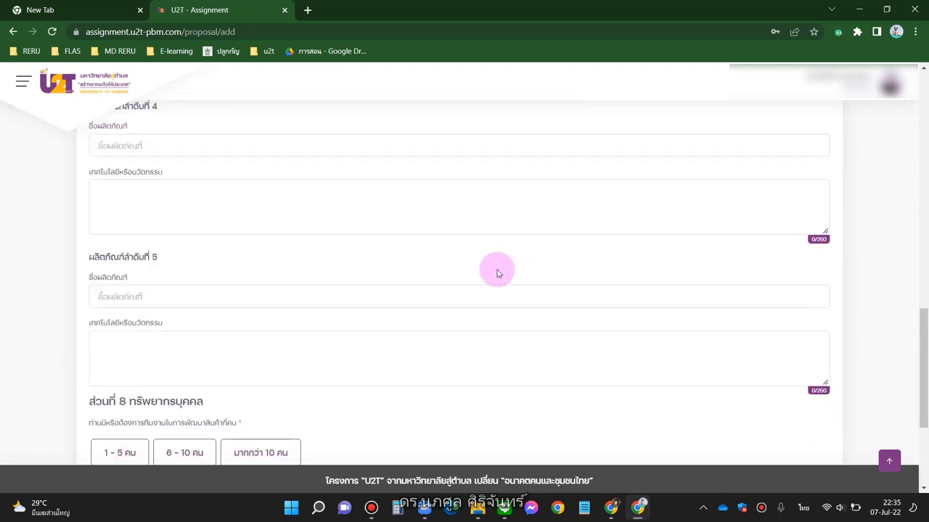
Step: Enter "jdfkjas;lkfjsadlj" as the name of the first product in part 7
scroll(498, 270, "up", 4)
scroll(498, 270, "up", 5)
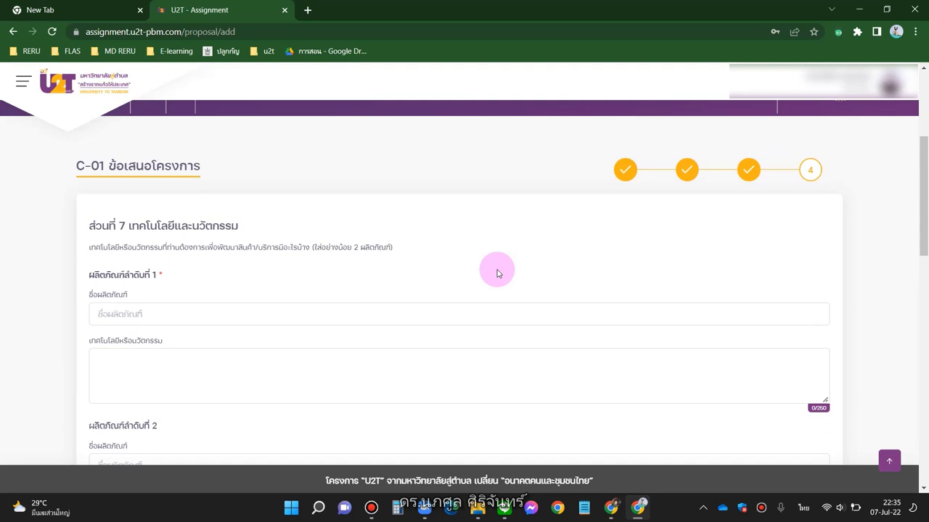
scroll(498, 273, "down", 1)
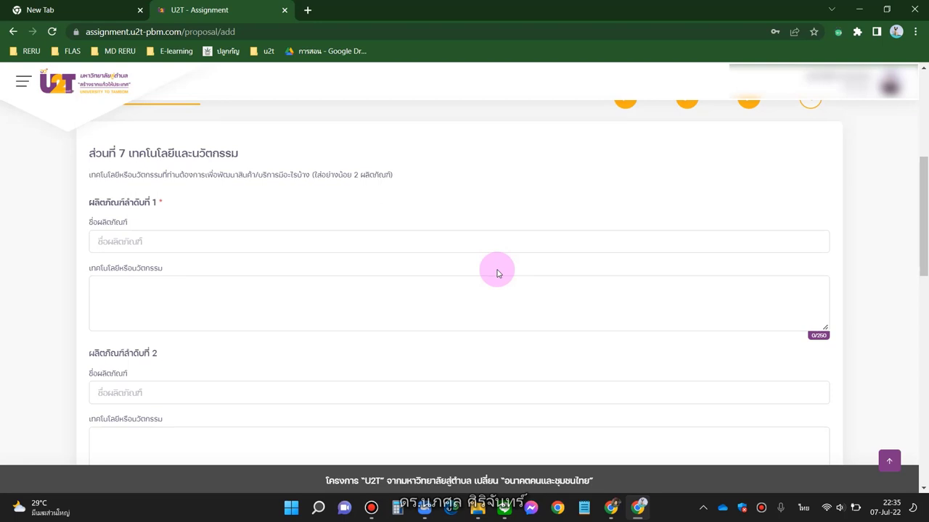
scroll(460, 245, "down", 1)
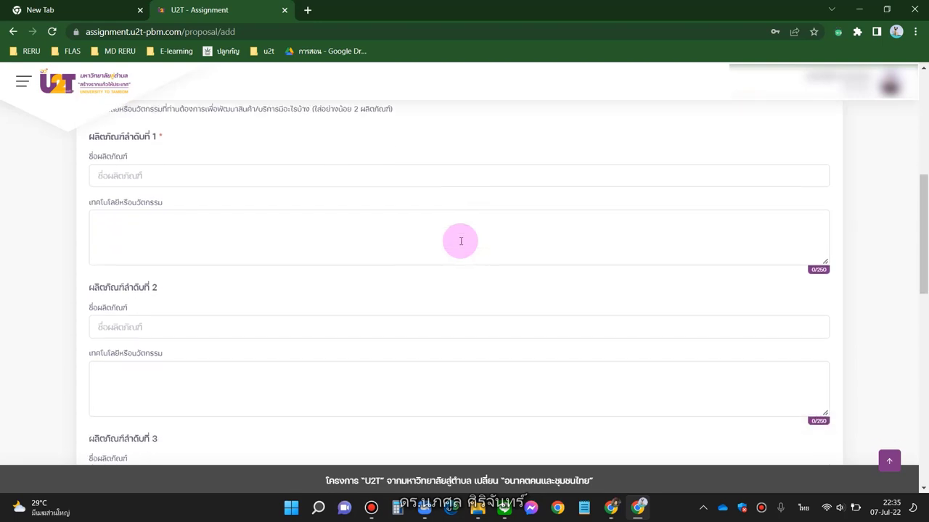
scroll(460, 243, "up", 1)
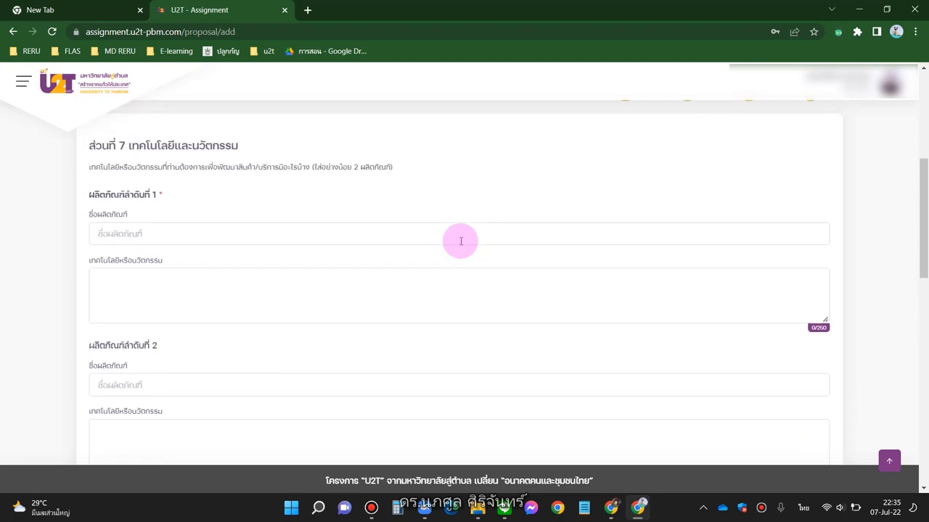
left_click(403, 229)
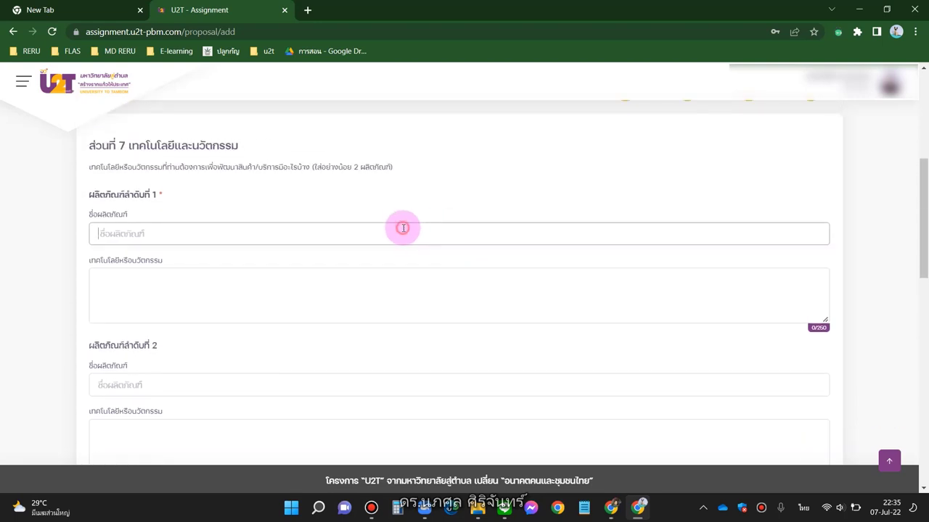
key("grave")
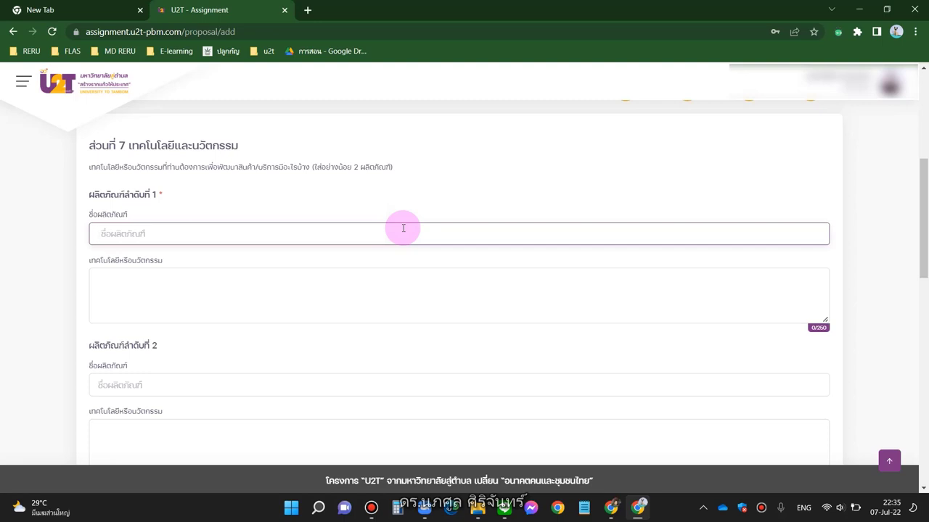
type("jdfkjas;lkfjsadlj")
Step: Describe the first product's technology or innovation on three lines: "klvjxlckvjlxjv", "xvkxvj;lkvjz;lxkjvlk;zxvjxck" and "vxjkzvj;xlckjxcjvlkxcjvl;xzkv"
left_click(364, 264)
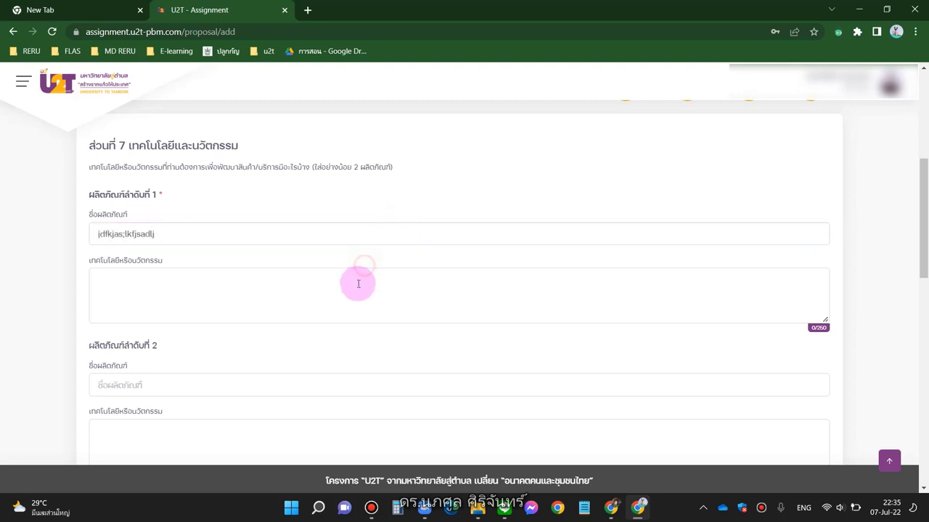
left_click(358, 284)
type("klvjxlckvjlxjv")
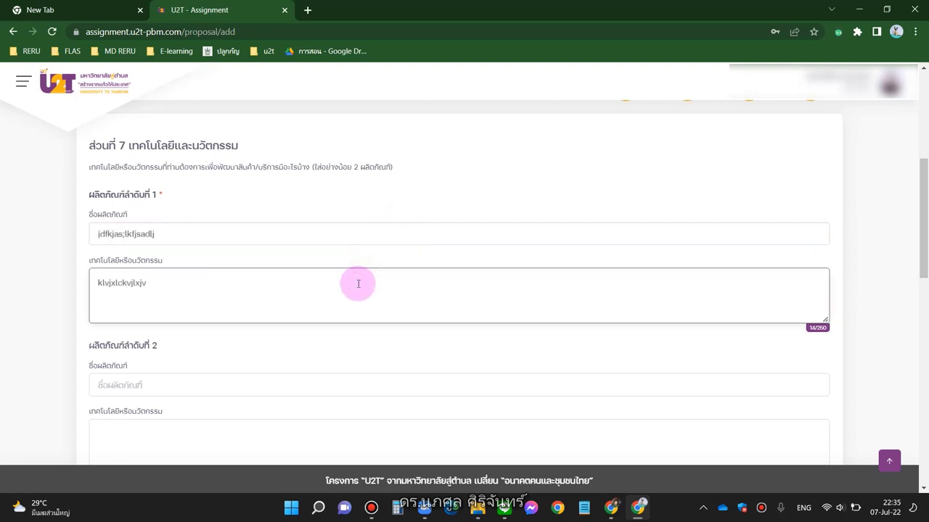
key("Return")
type("xvkxvj;lkvjz;lxkjvlk;zx")
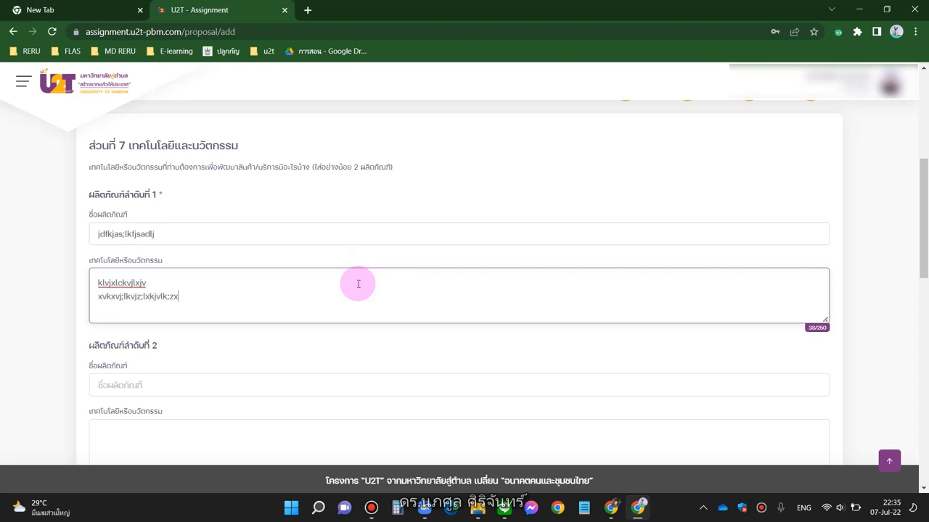
type("vjxck")
key("Return")
type("vxjkzvj;xlckjxcjvlkxcjvl;xzkv")
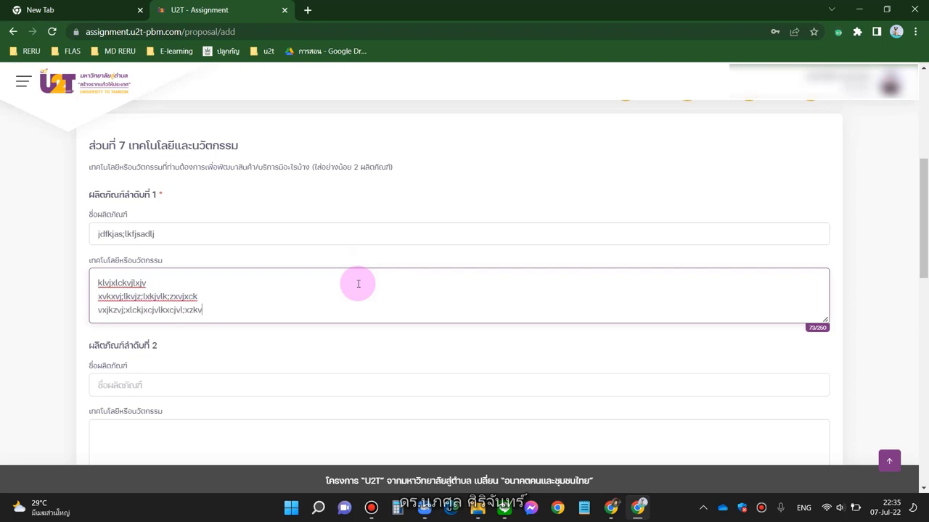
Step: Choose มากกว่า 10 คน as the team size in part 8 and สนใจเข้าร่วม for the Hackathon in part 9
scroll(337, 311, "down", 2)
scroll(336, 313, "down", 5)
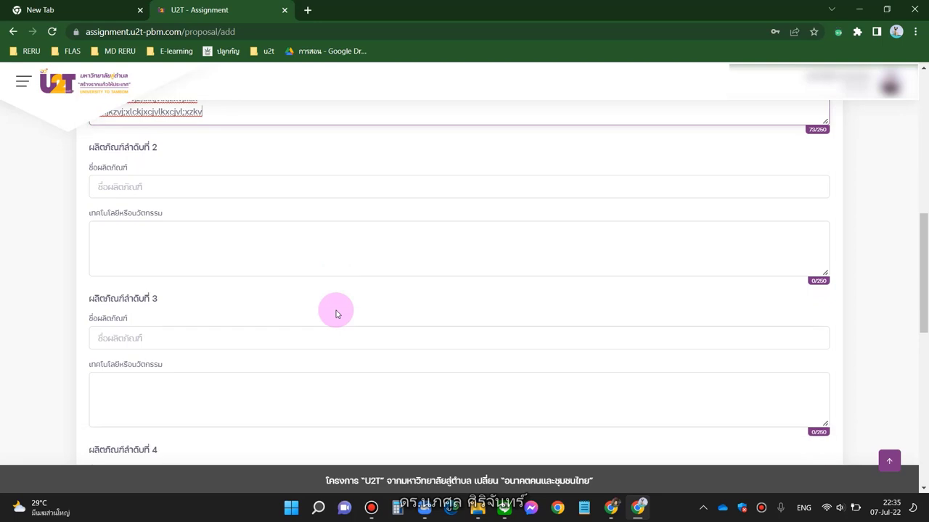
scroll(336, 311, "down", 4)
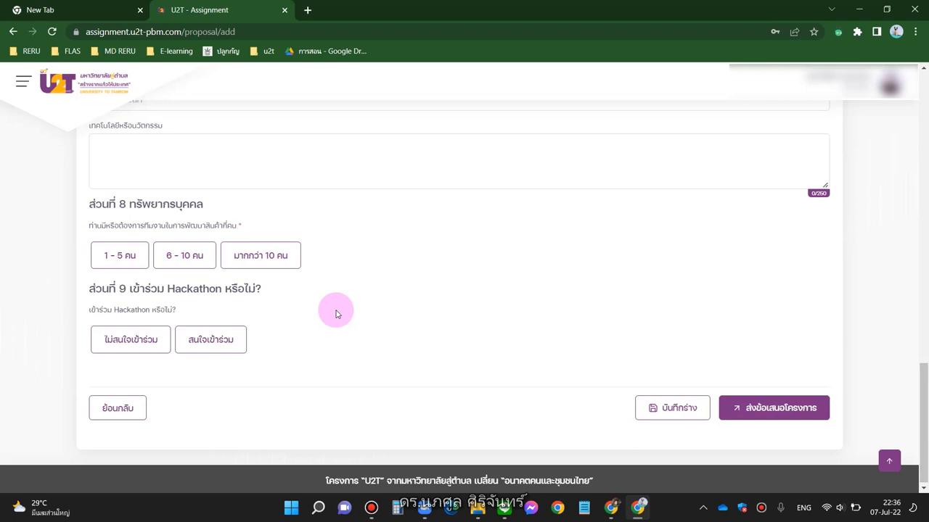
left_click(265, 264)
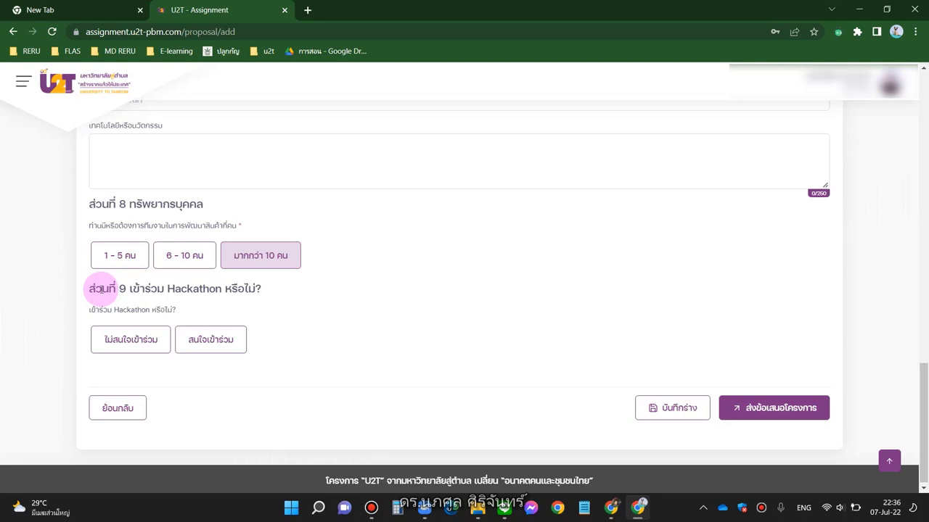
left_click(116, 339)
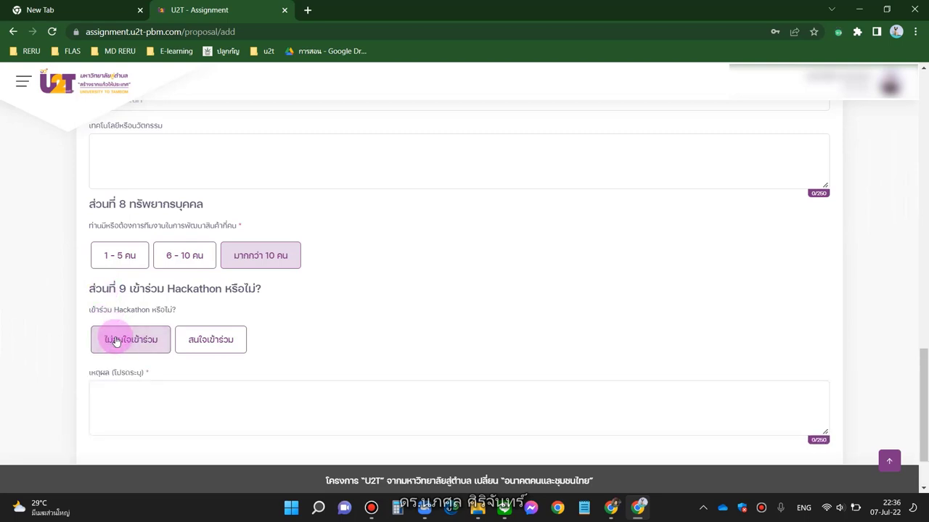
left_click(202, 345)
scroll(215, 431, "down", 2)
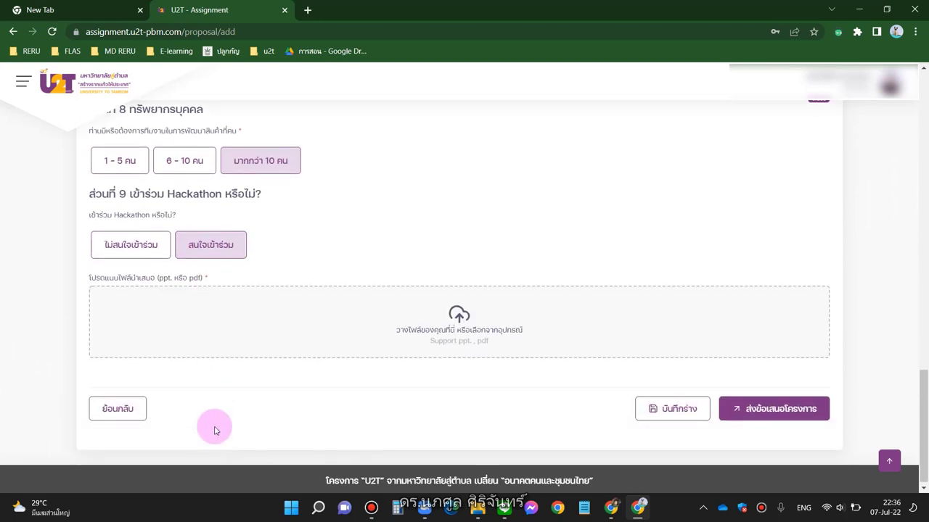
scroll(214, 431, "down", 1)
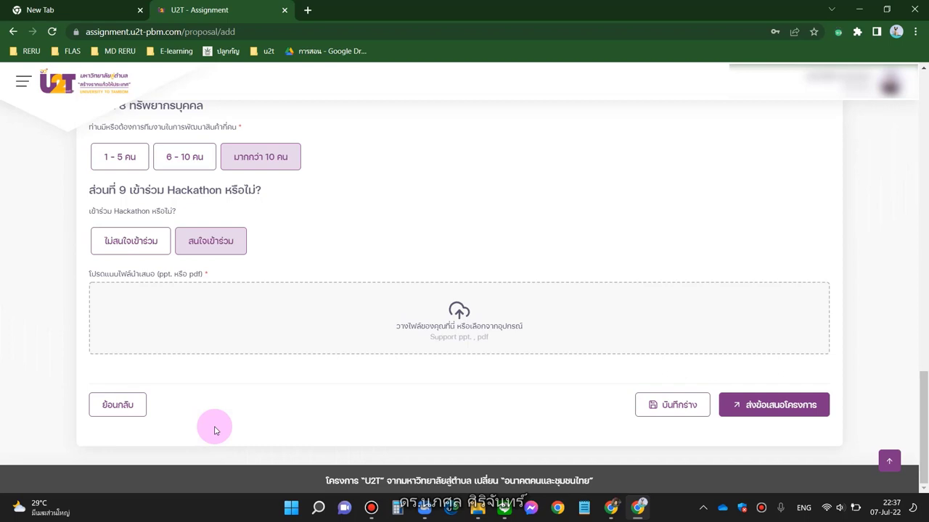
Step: Consult the Hackathon post image for the presentation requirements and attach คู่มือ u2t for bcg (06.07.65).pdf from Downloads as the presentation file in part 9
key("alt+Tab")
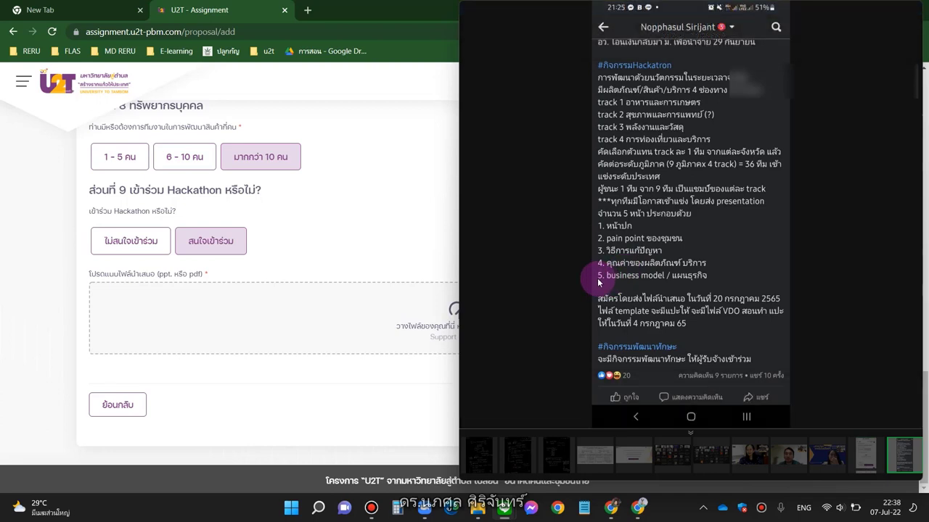
left_click(427, 228)
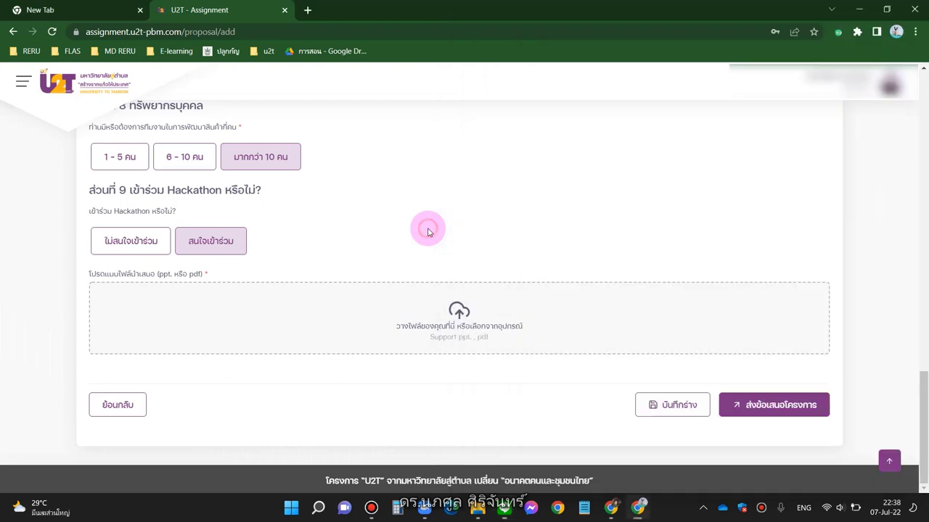
left_click(461, 312)
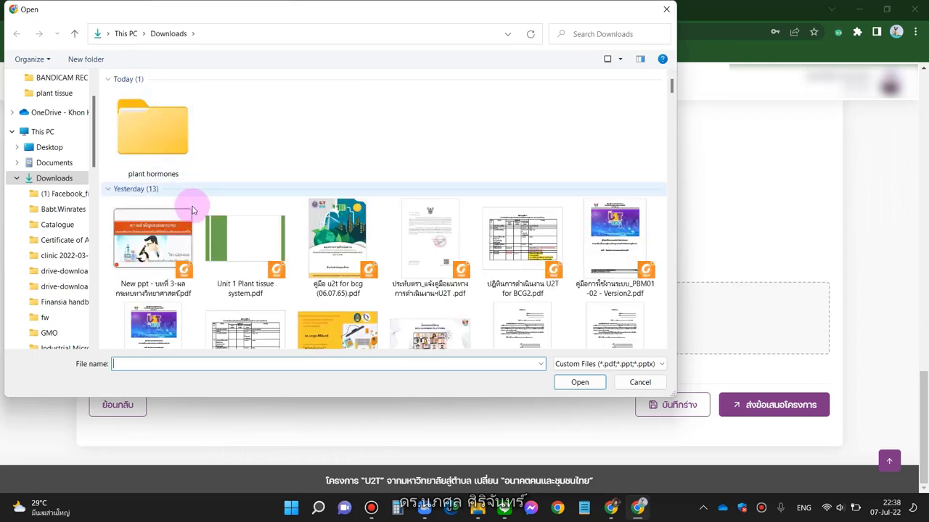
double_click(335, 241)
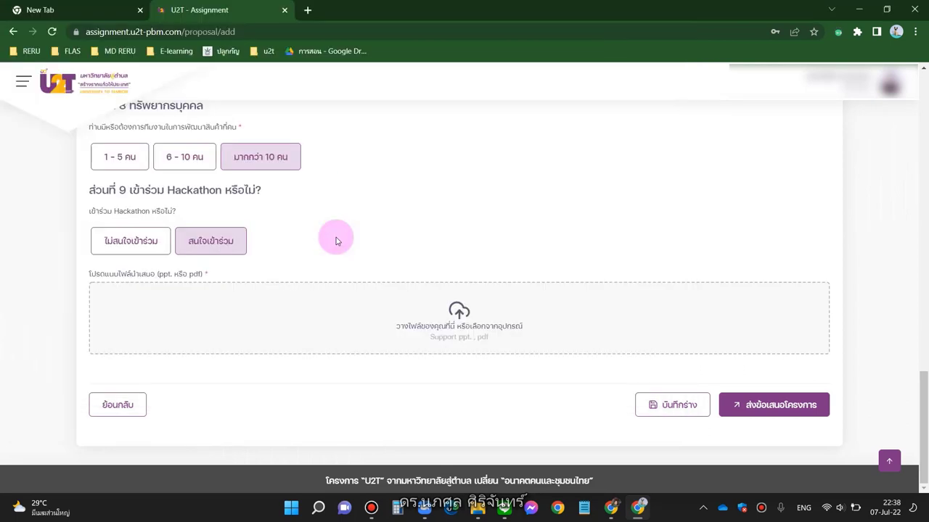
Step: Save the project proposal as a draft and return to the project list
scroll(402, 282, "down", 1)
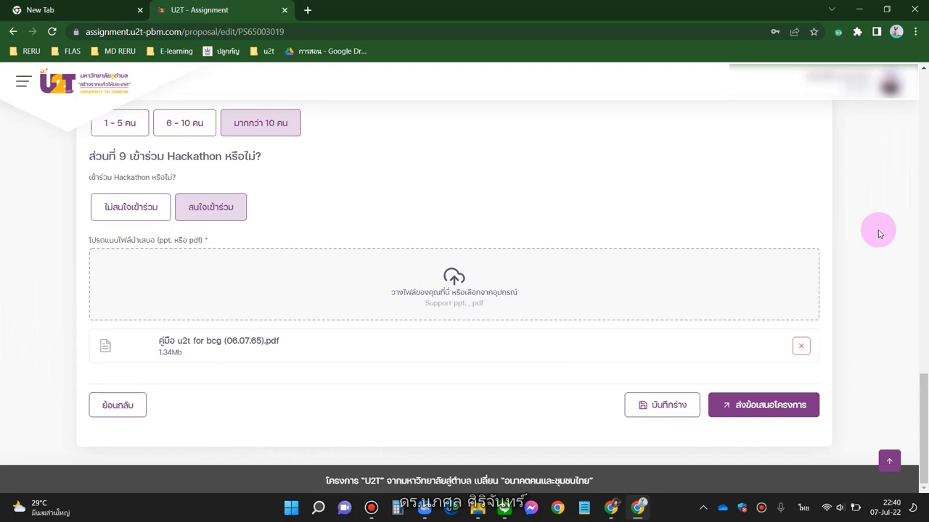
left_click(665, 411)
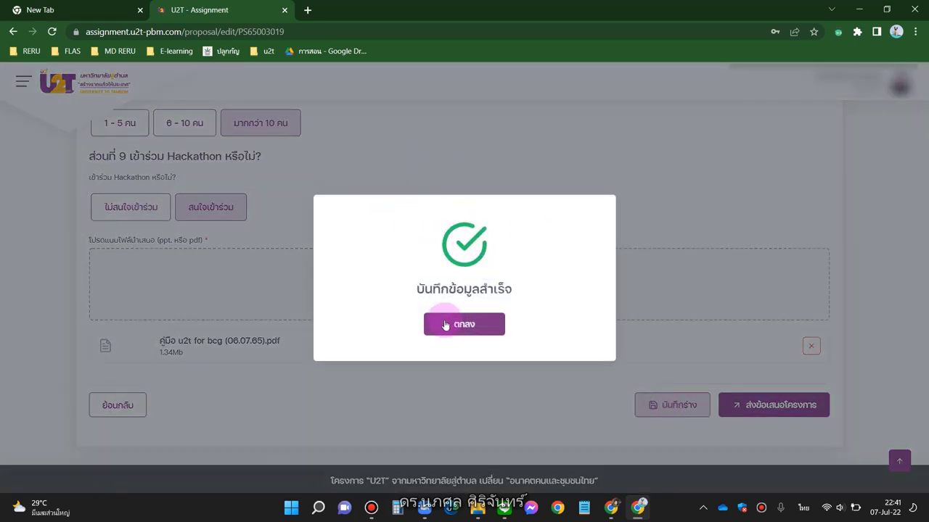
left_click(445, 325)
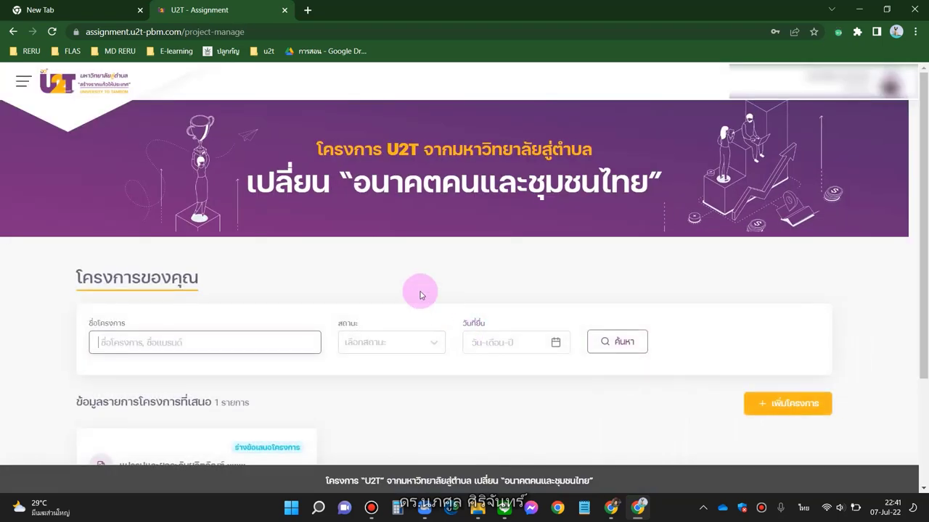
Step: Open the saved draft แปรรูปและยกระดับผลิตภัณฑ์ xxxx and review its C-01 proposal details from part 1 to part 9
scroll(419, 295, "down", 3)
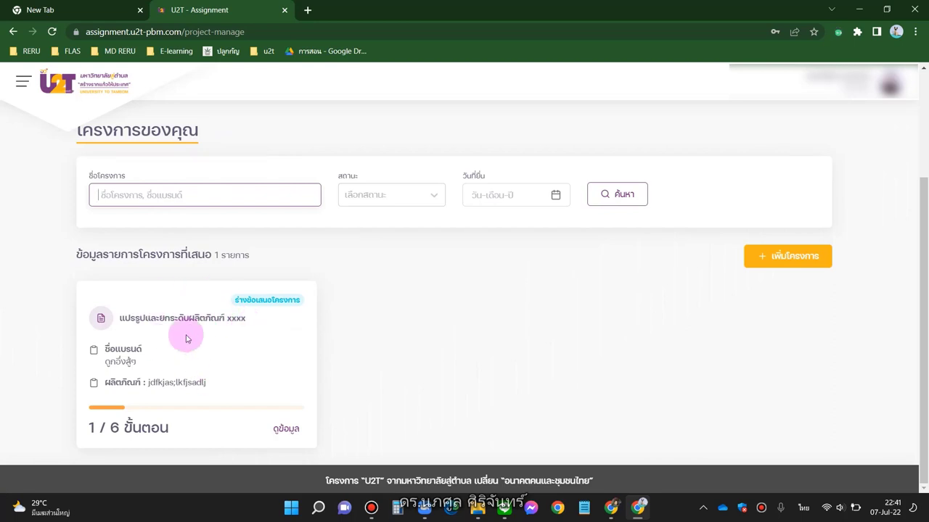
left_click(275, 431)
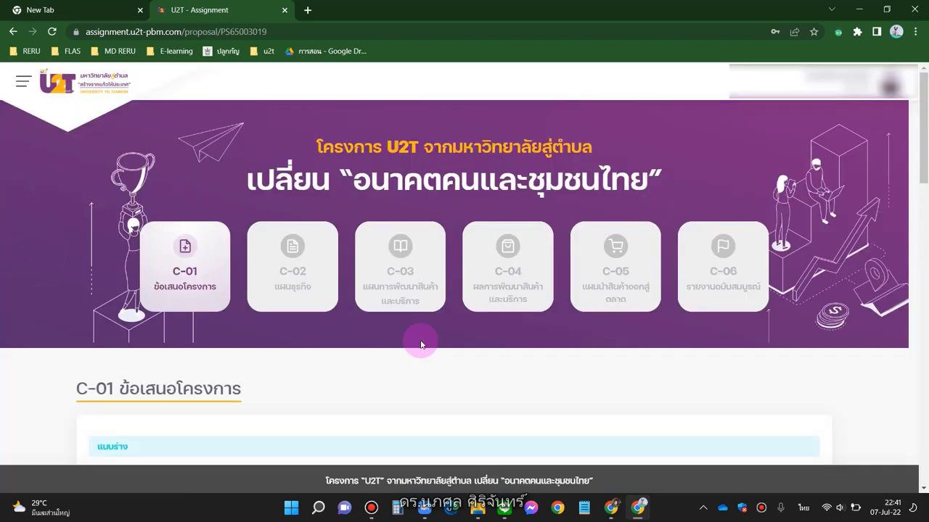
scroll(421, 342, "down", 3)
scroll(421, 344, "down", 6)
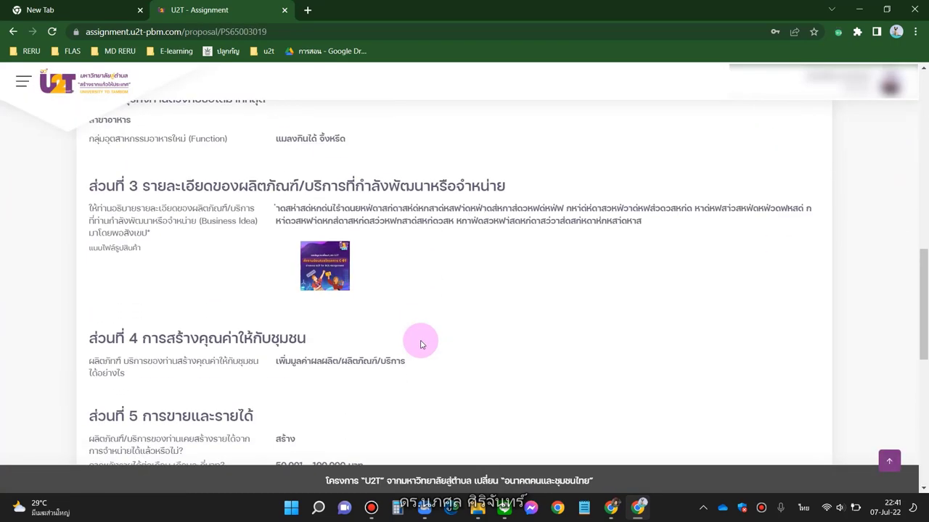
scroll(421, 344, "down", 5)
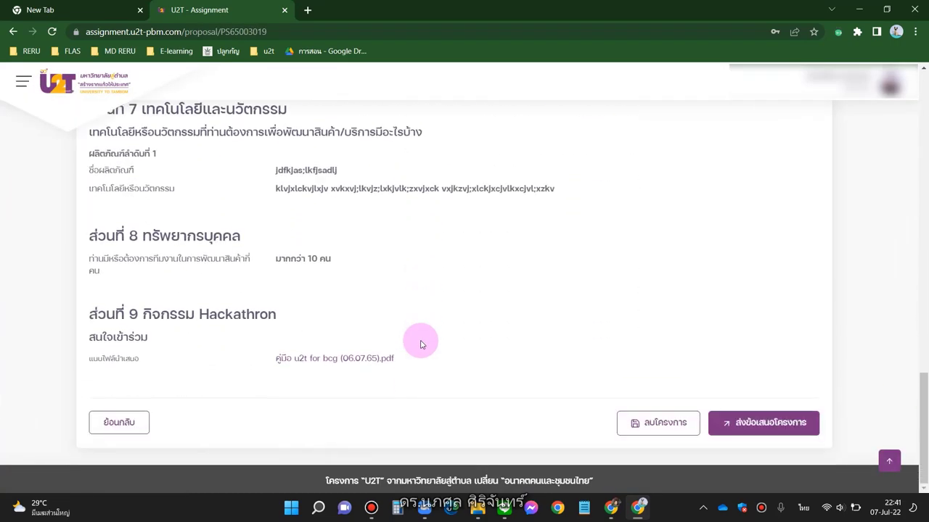
scroll(421, 342, "up", 1)
scroll(421, 342, "down", 1)
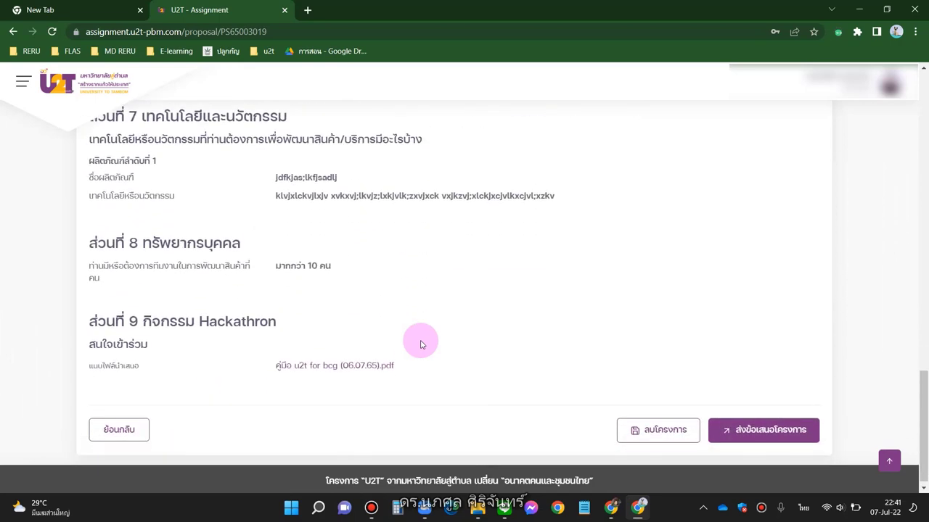
scroll(420, 341, "up", 8)
scroll(420, 342, "down", 8)
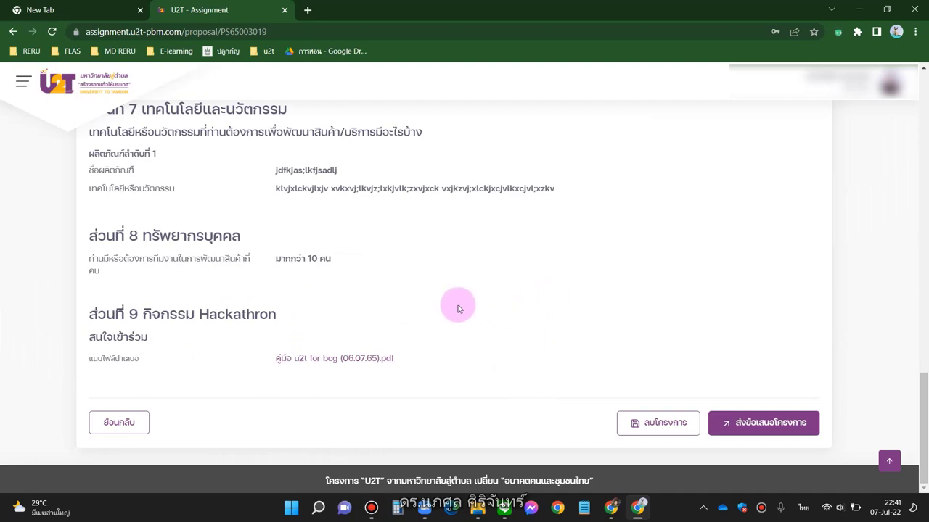
scroll(457, 309, "up", 10)
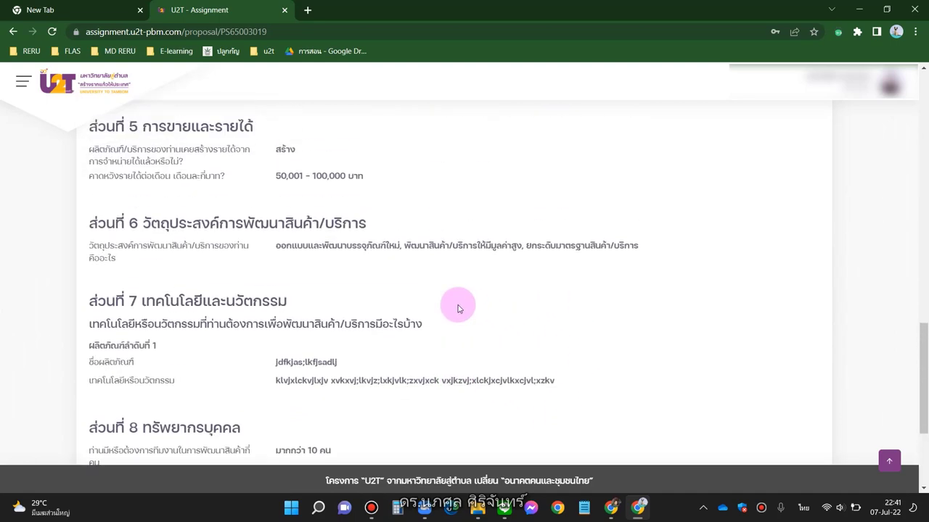
scroll(457, 309, "up", 4)
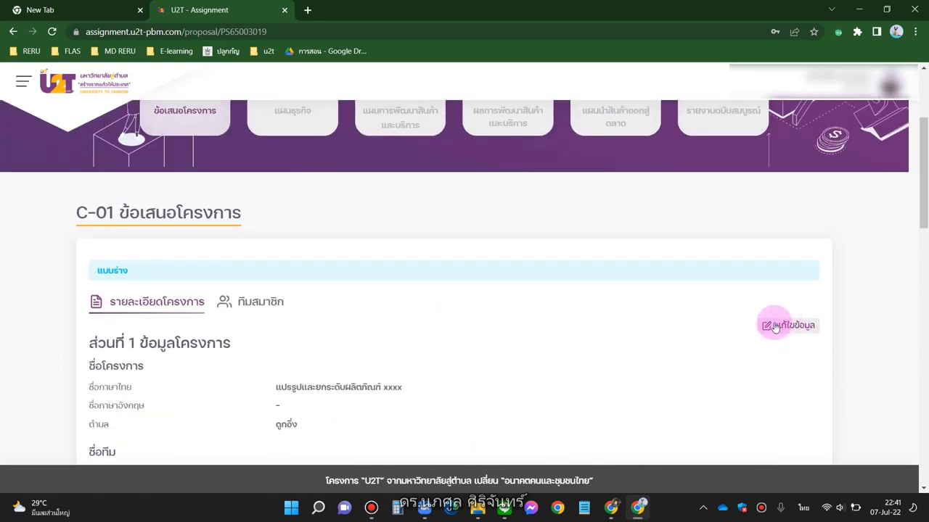
scroll(646, 353, "down", 8)
scroll(647, 353, "down", 5)
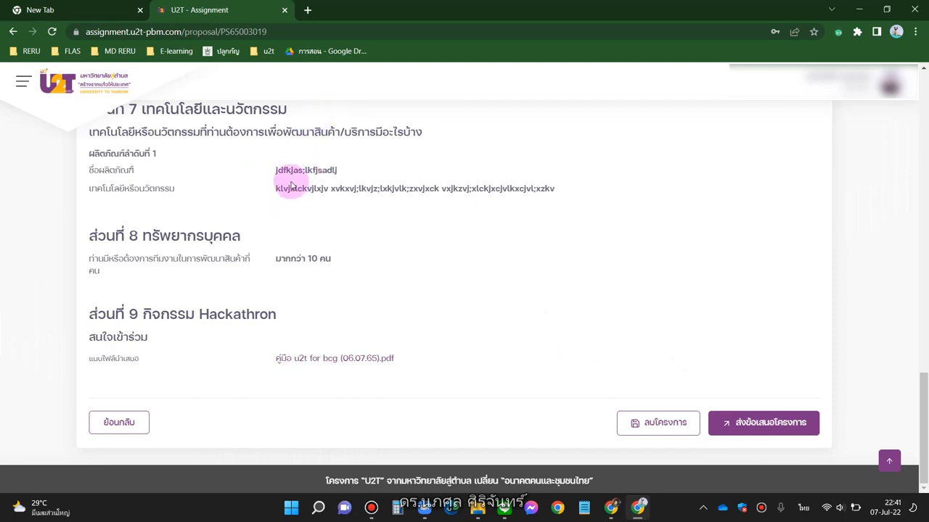
Step: Delete the draft project and return to the project list to check that it is gone
left_click(652, 419)
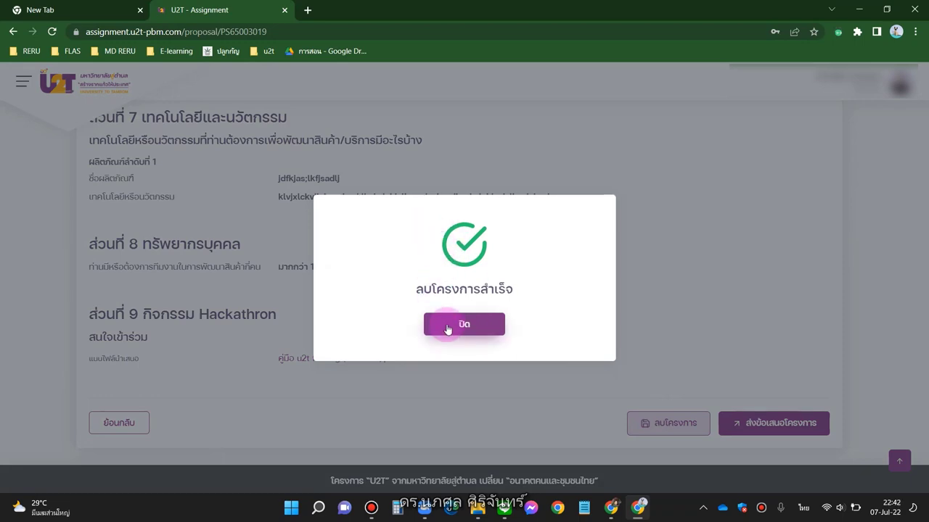
left_click(448, 327)
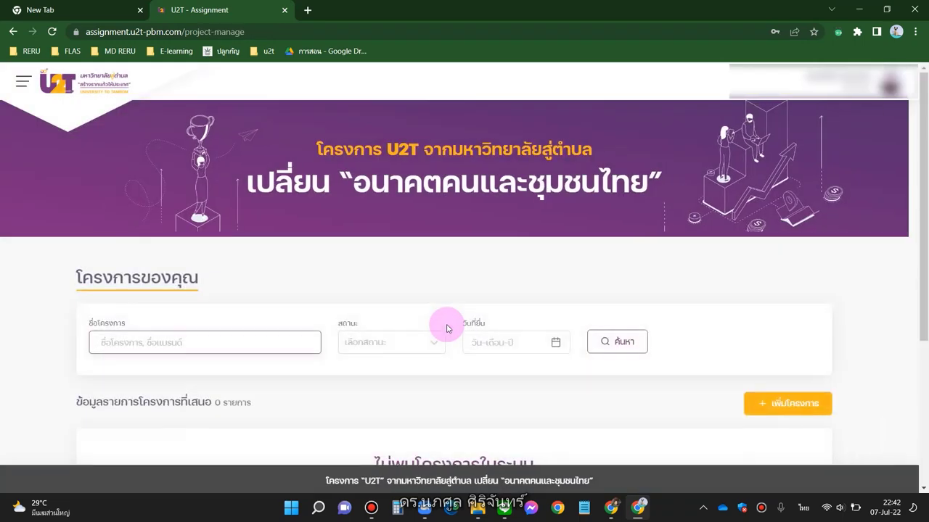
scroll(447, 329, "down", 3)
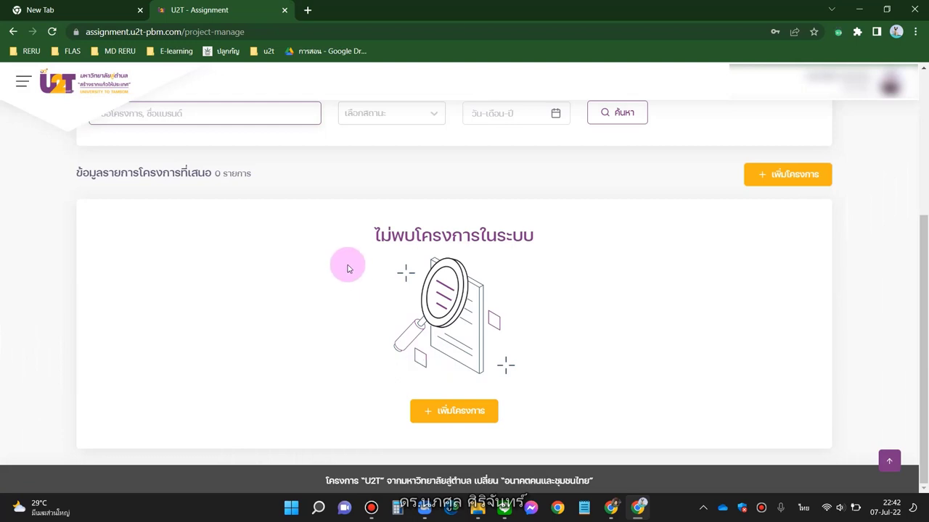